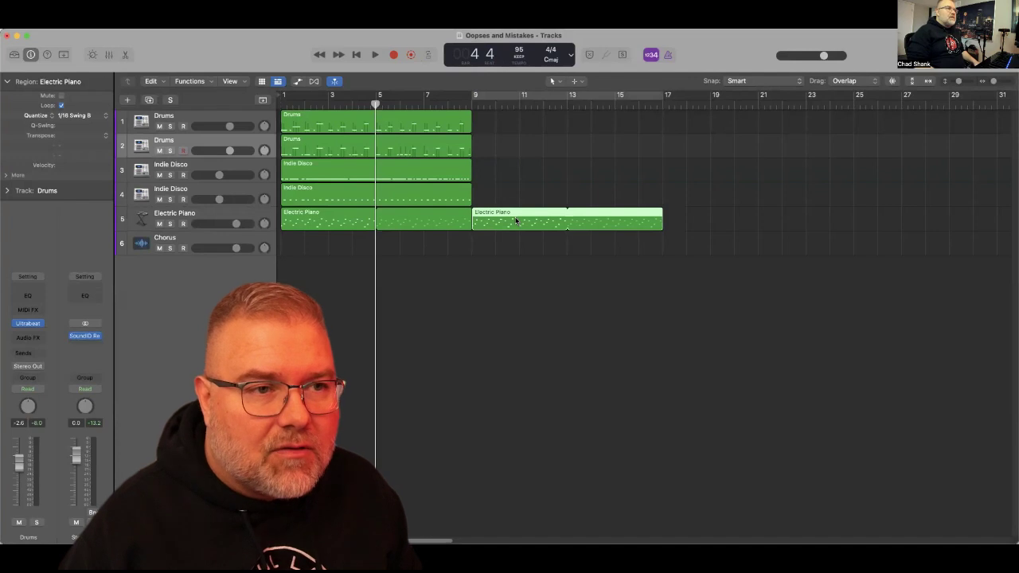
Remove the extra Electric Piano region from bar 9, place the playhead there and select the Electric Piano track.
{"action": "left_click", "coordinate": [472, 105]}
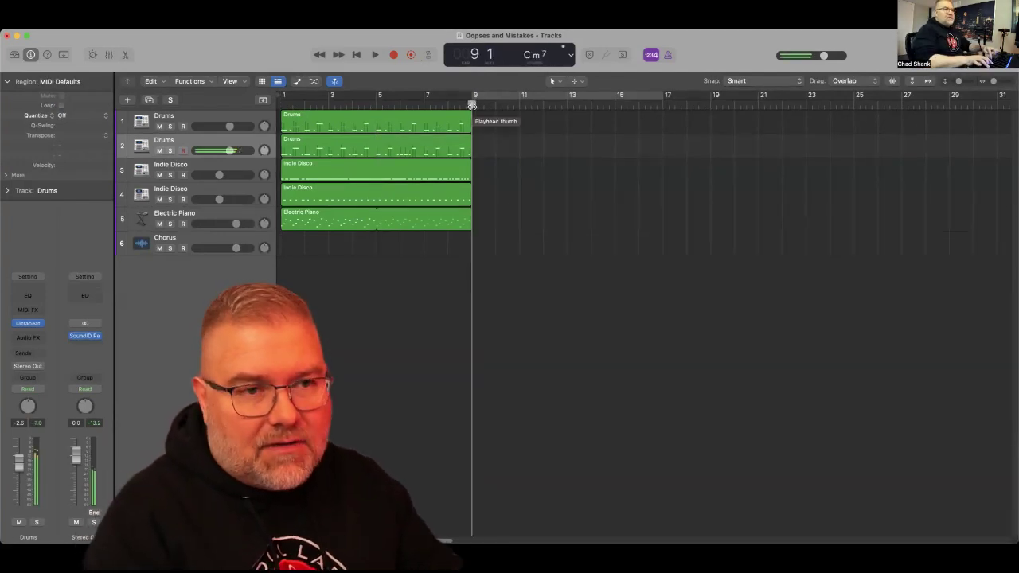
{"action": "left_click", "coordinate": [250, 211]}
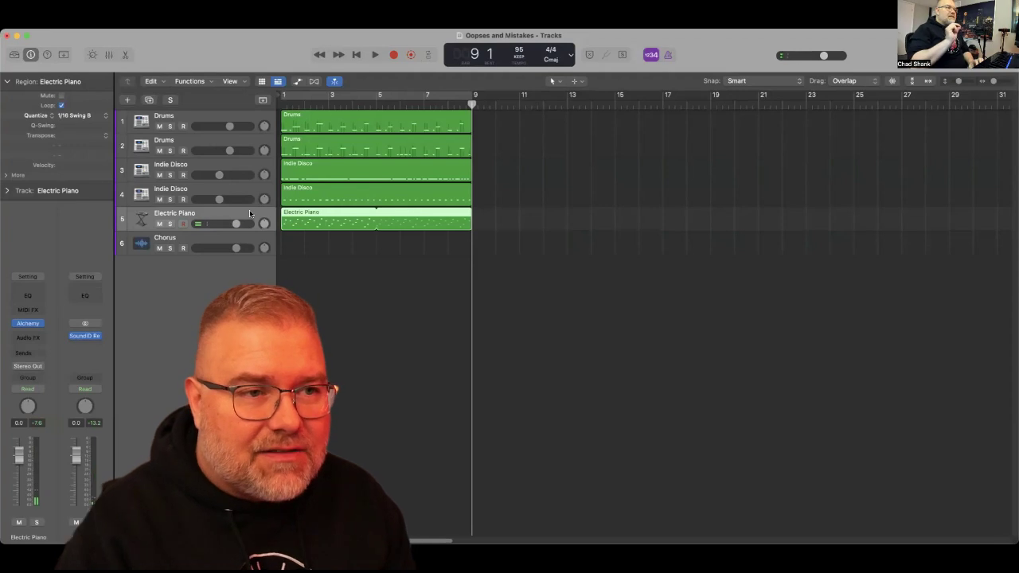
Play the arrangement from bar 1 and stop playback.
{"action": "left_click", "coordinate": [360, 54]}
{"action": "left_click", "coordinate": [376, 54]}
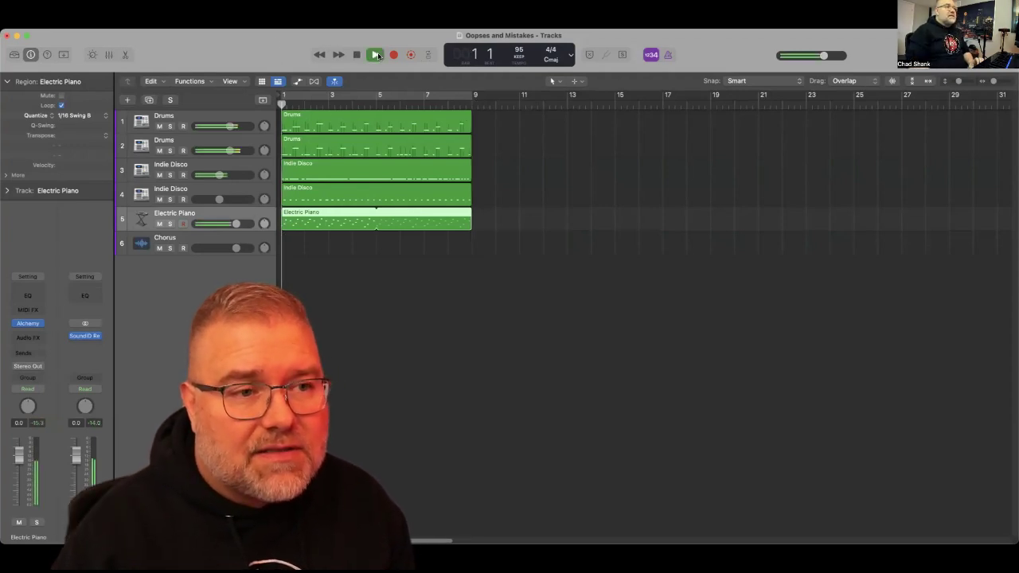
{"action": "left_click", "coordinate": [356, 54]}
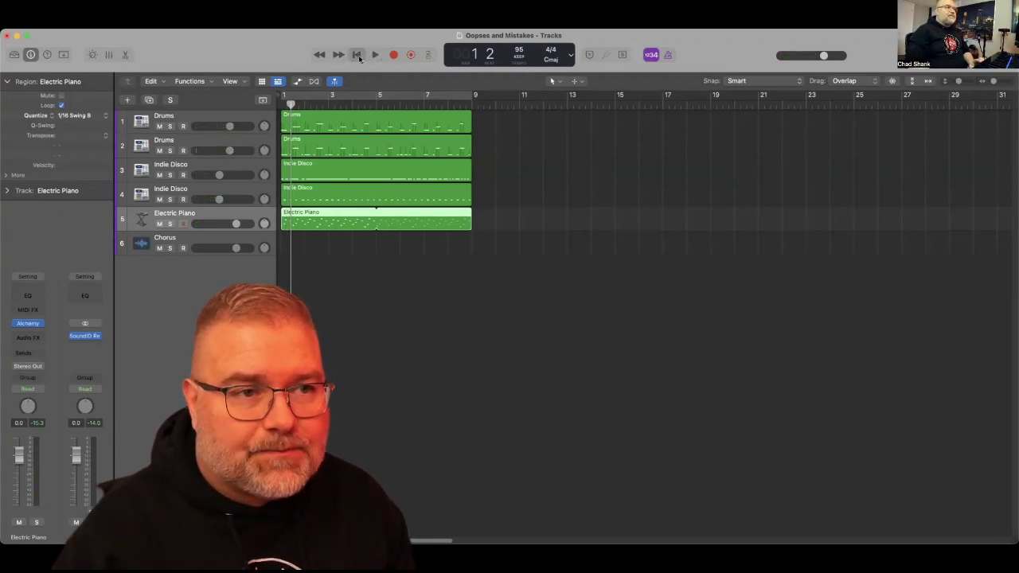
{"action": "left_click", "coordinate": [358, 56]}
{"action": "left_click", "coordinate": [376, 55]}
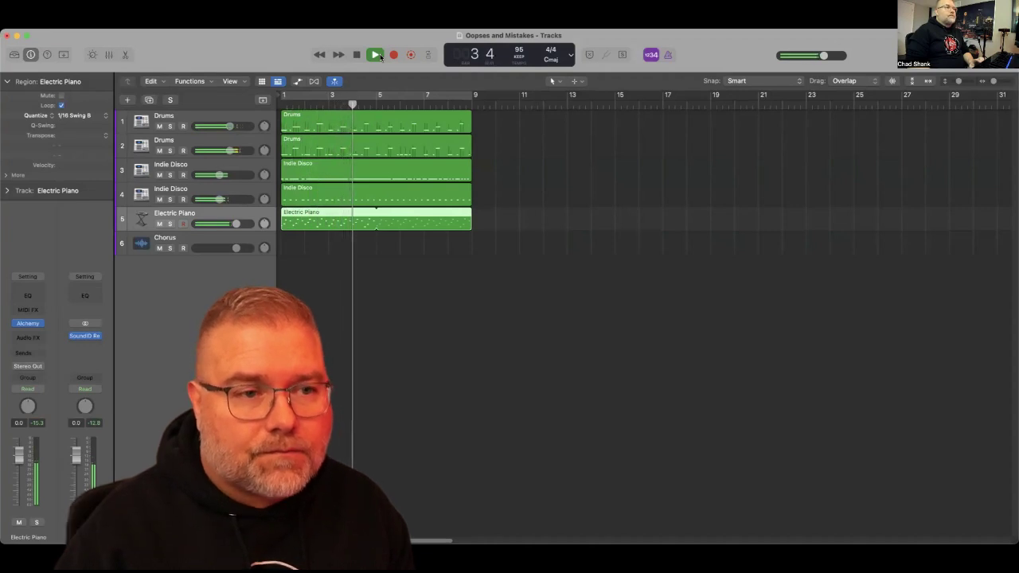
{"action": "left_click", "coordinate": [356, 55]}
Copy the first Drums track's region and the first Indie Disco track's region to bar 9.
{"action": "left_click", "coordinate": [470, 102]}
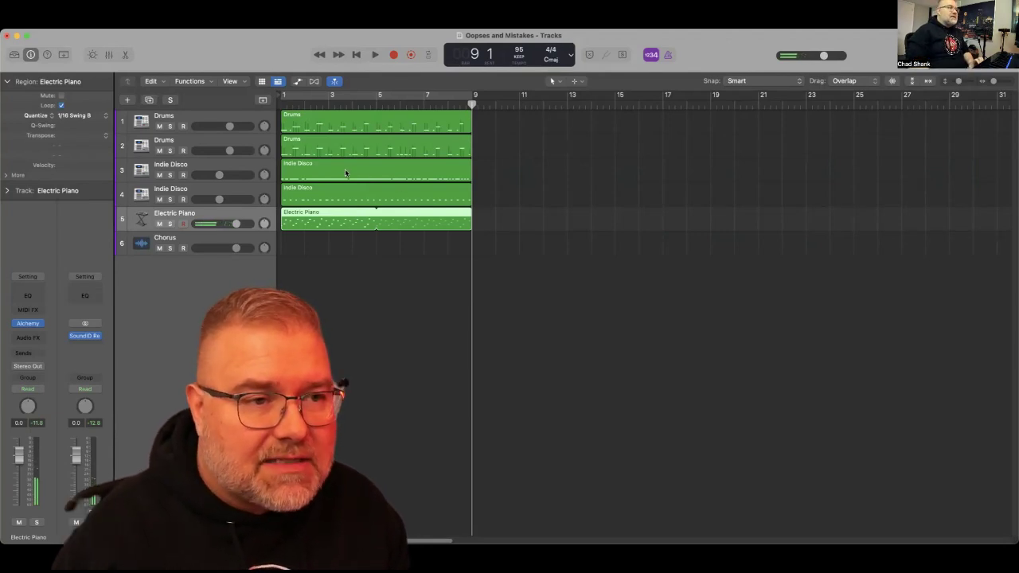
{"action": "left_click", "coordinate": [195, 189]}
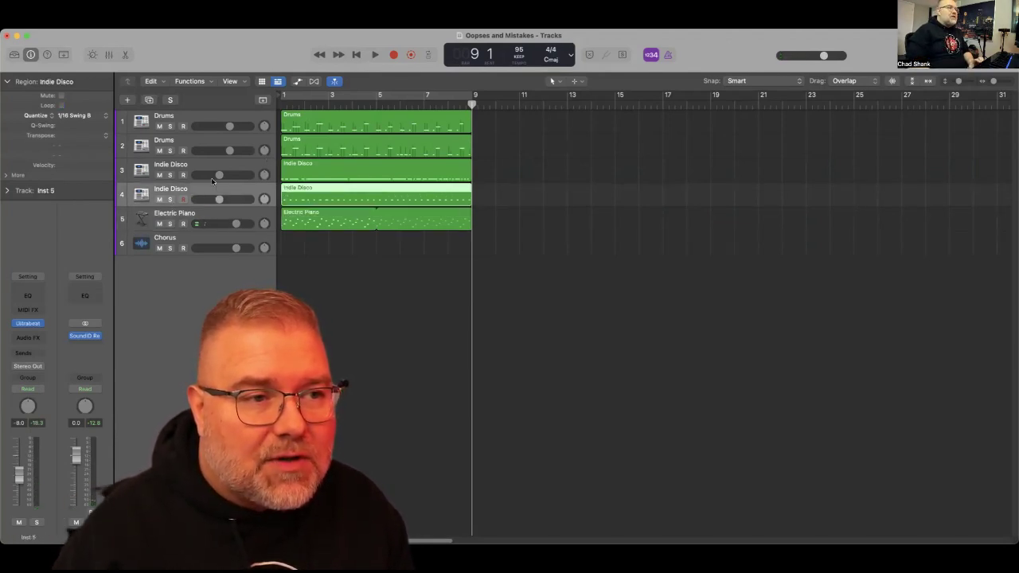
{"action": "left_click", "coordinate": [210, 166]}
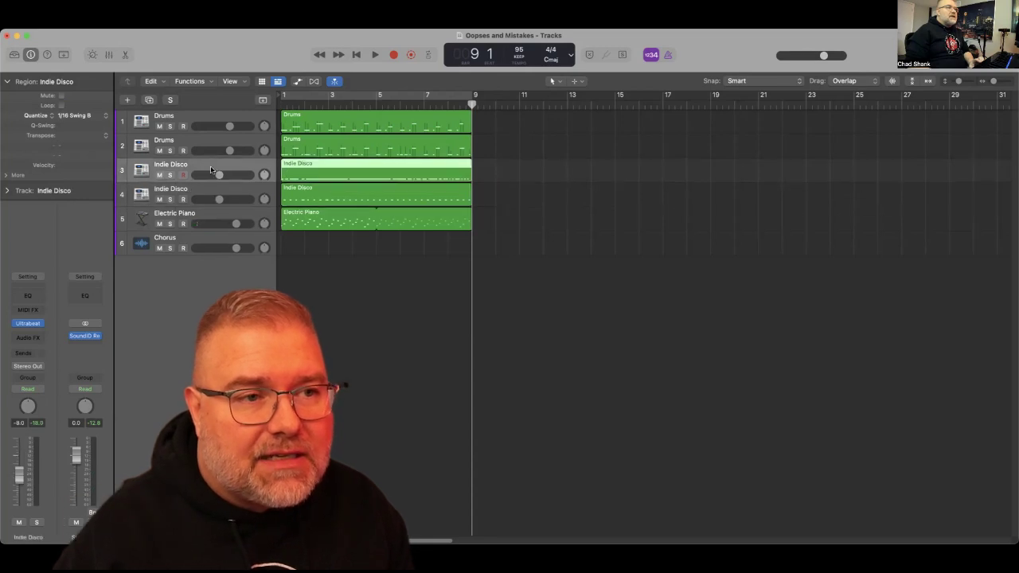
{"action": "left_click", "coordinate": [318, 125]}
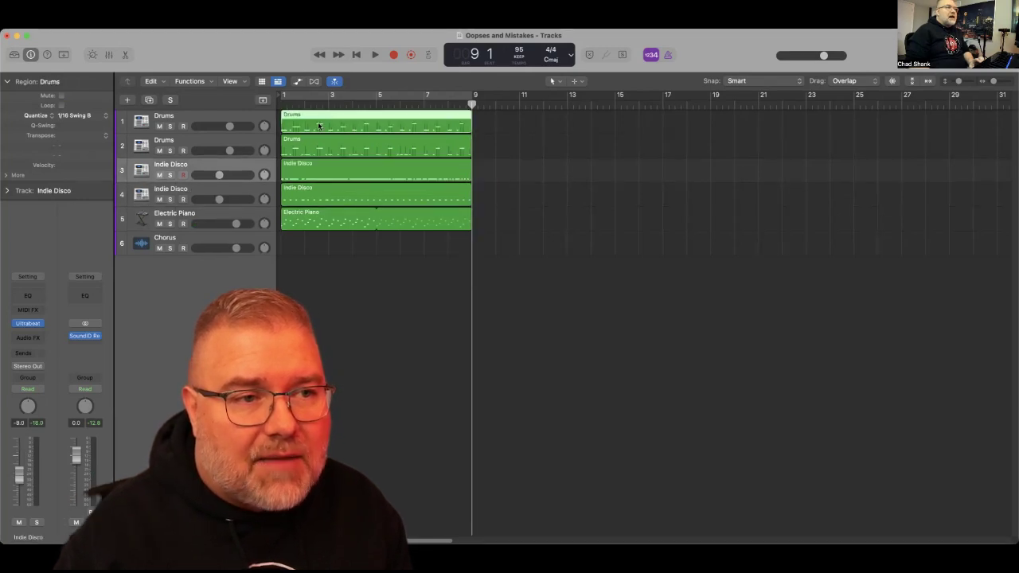
{"action": "left_click", "coordinate": [339, 179], "text": "shift"}
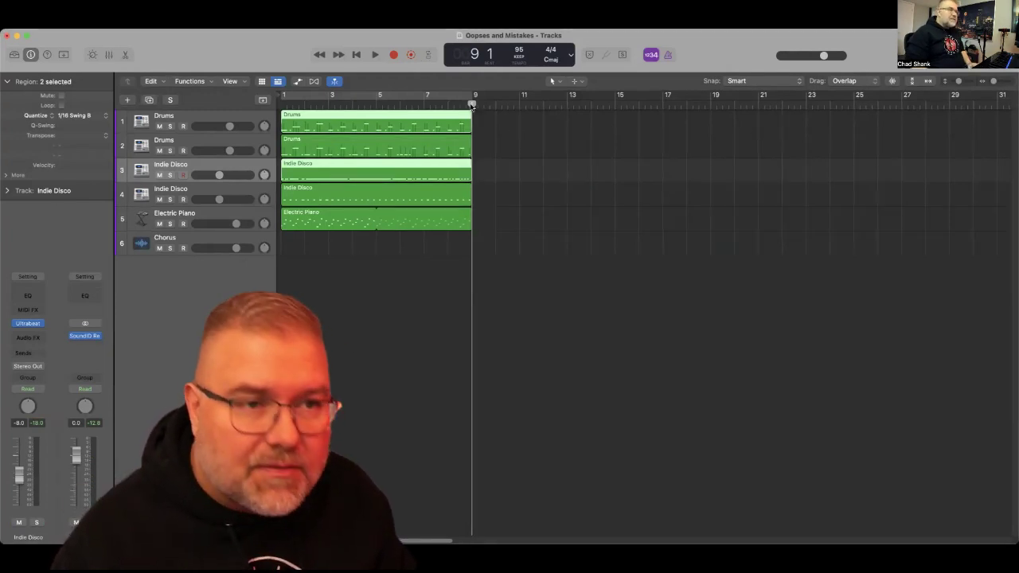
{"action": "key", "text": "super+v"}
Select the Electric Piano track and set a cycle range from bar 9 to bar 17.
{"action": "left_click", "coordinate": [213, 214]}
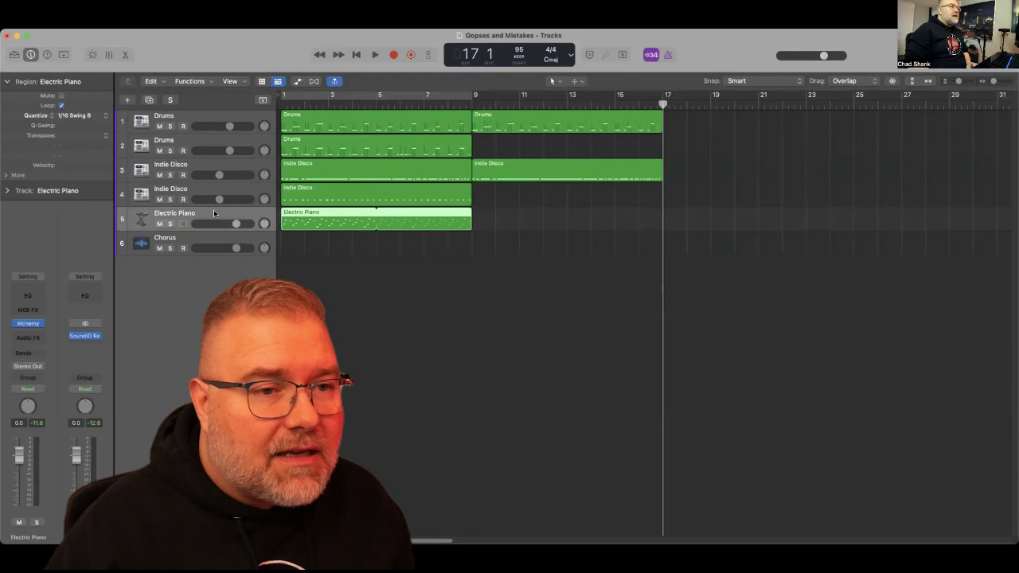
{"action": "left_click", "coordinate": [474, 98]}
{"action": "left_click_drag", "start_coordinate": [476, 98], "coordinate": [663, 98]}
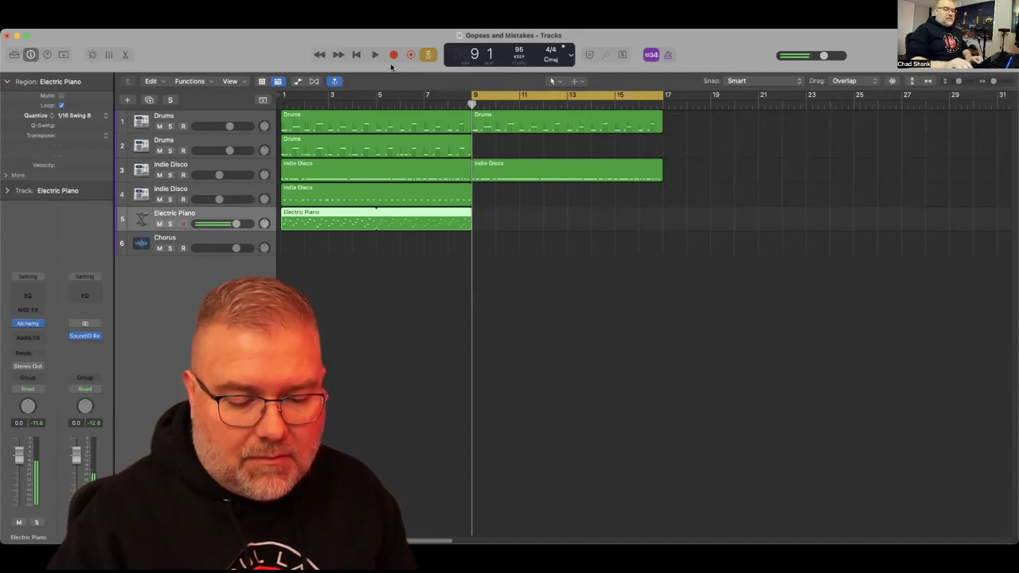
{"action": "left_click", "coordinate": [390, 56]}
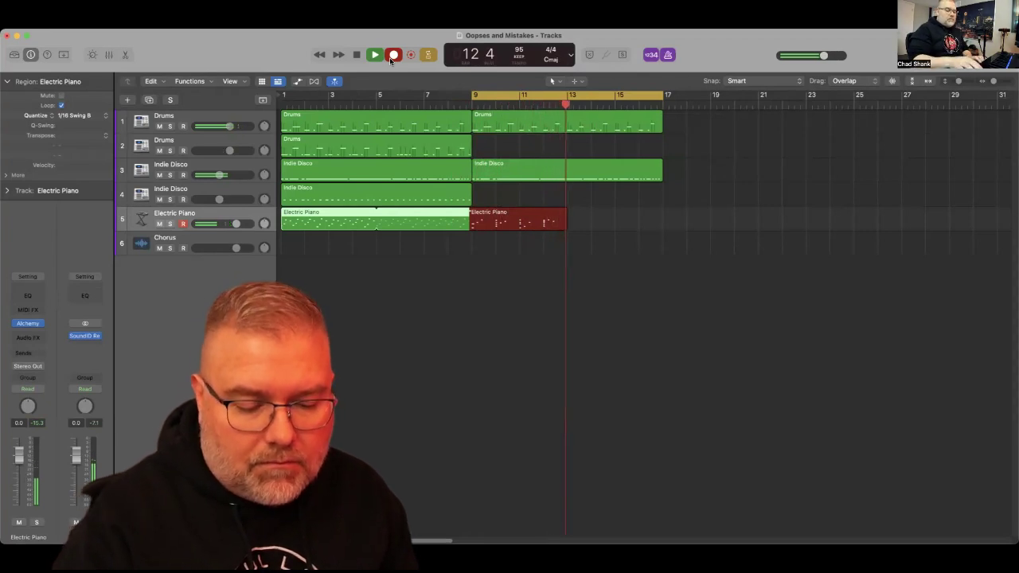
{"action": "left_click", "coordinate": [356, 54]}
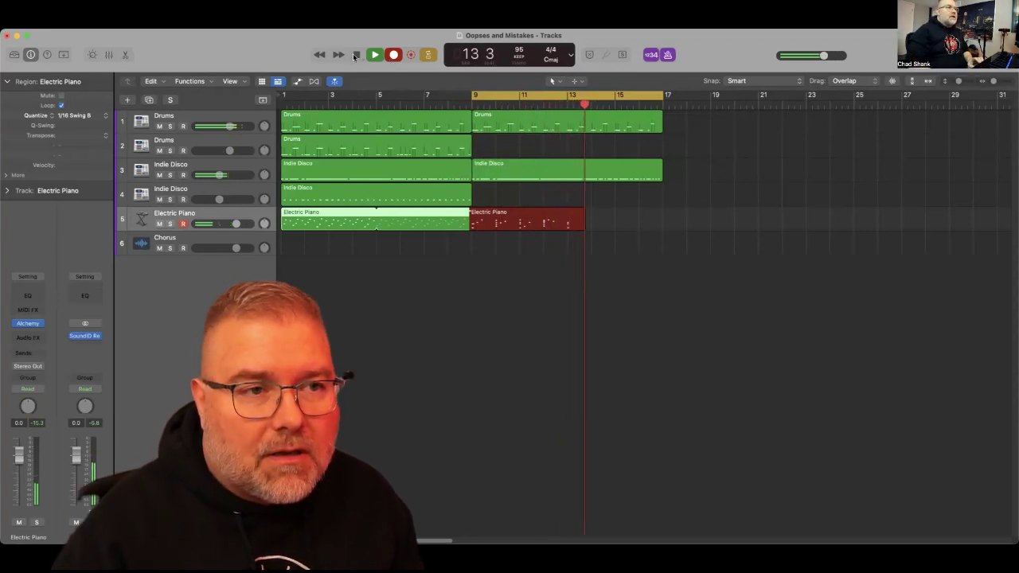
{"action": "key", "text": "Delete"}
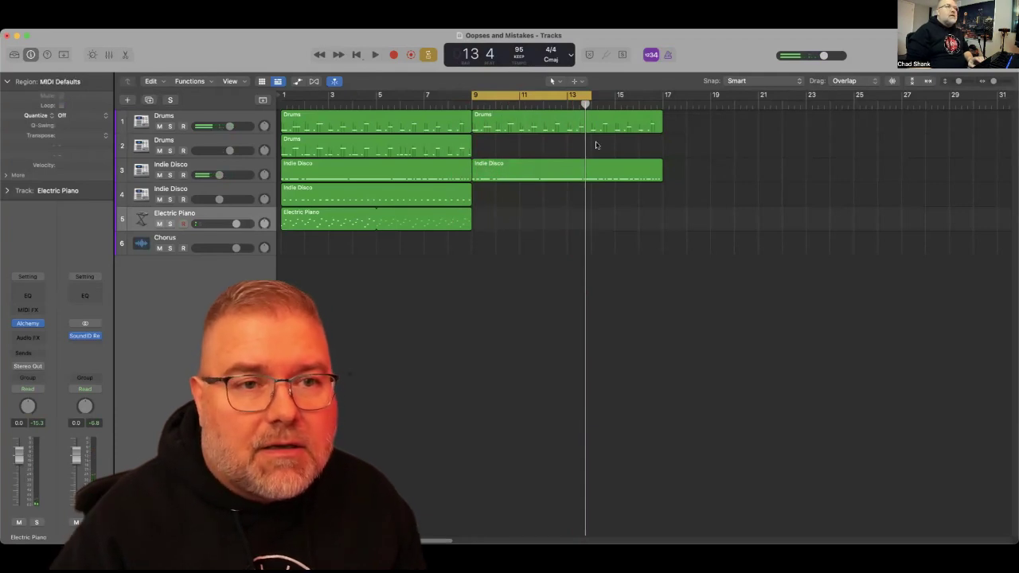
Record an Electric Piano part across bars 9 to 17 and quantize it to 1/16 Swing B.
{"action": "left_click_drag", "start_coordinate": [590, 96], "coordinate": [664, 96]}
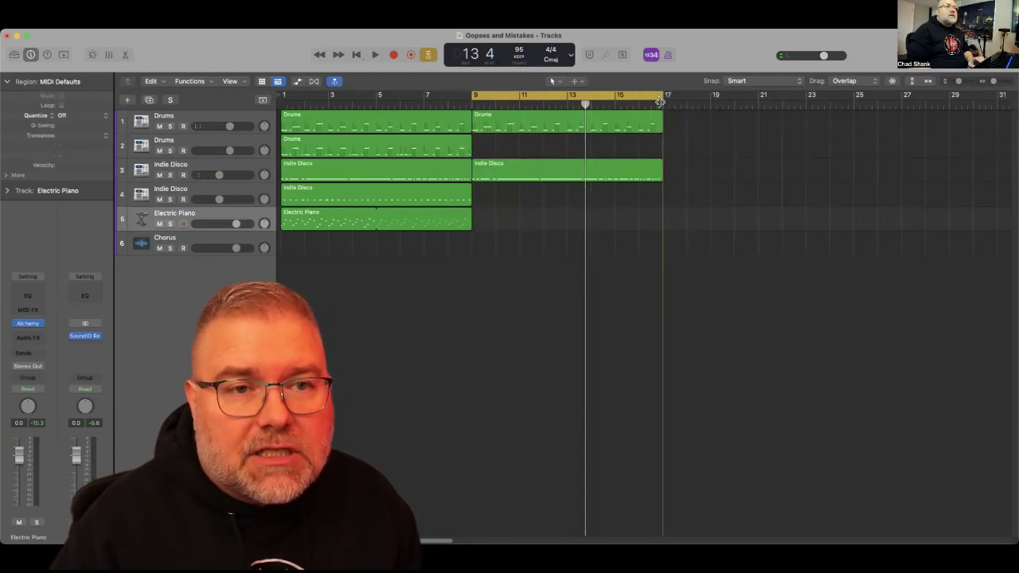
{"action": "left_click", "coordinate": [394, 55]}
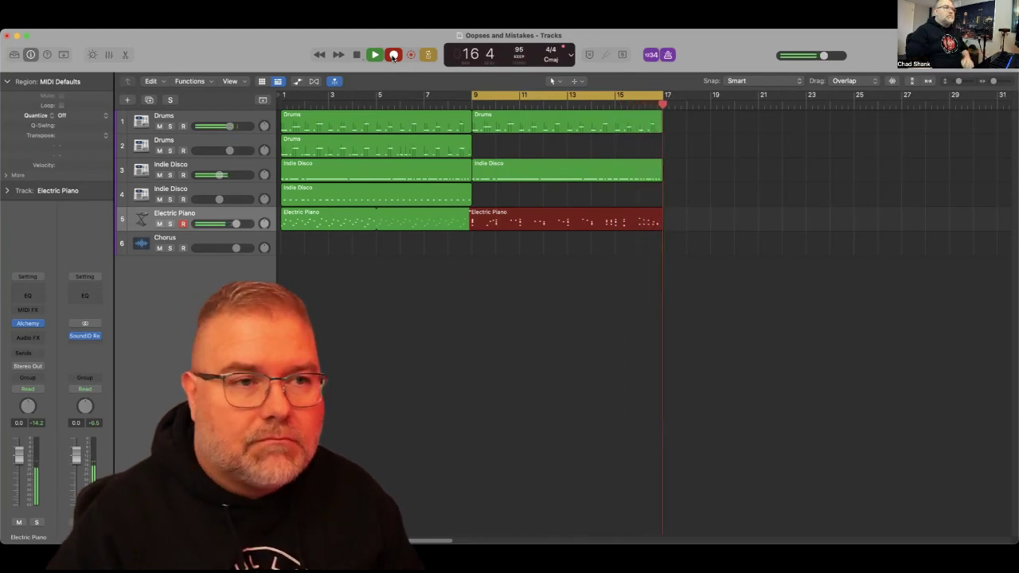
{"action": "key", "text": "space"}
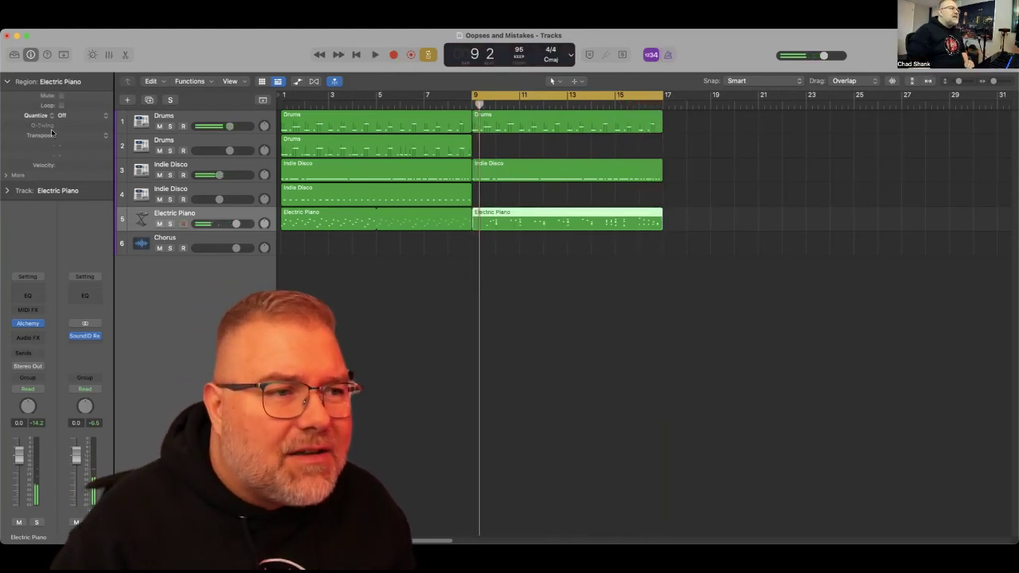
{"action": "left_click", "coordinate": [73, 116]}
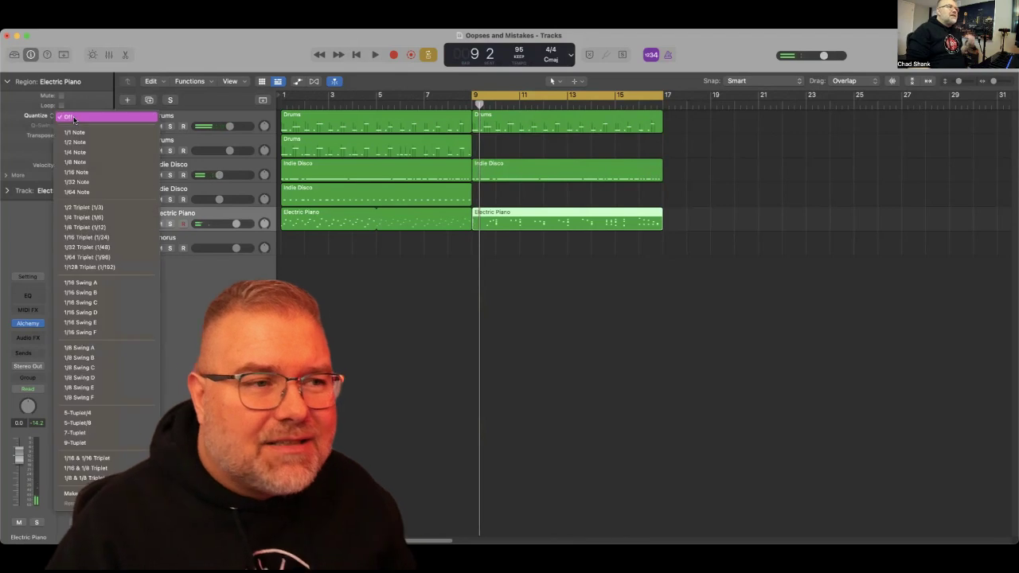
{"action": "left_click", "coordinate": [126, 294]}
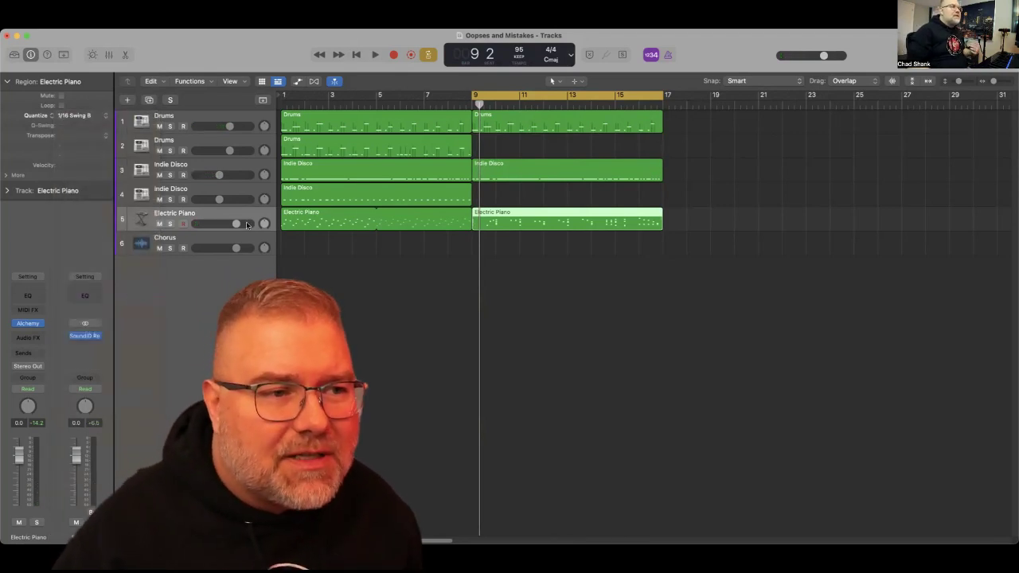
Delete the empty Chorus track and rename the Electric Piano track Synth Pluck.
{"action": "left_click", "coordinate": [204, 242]}
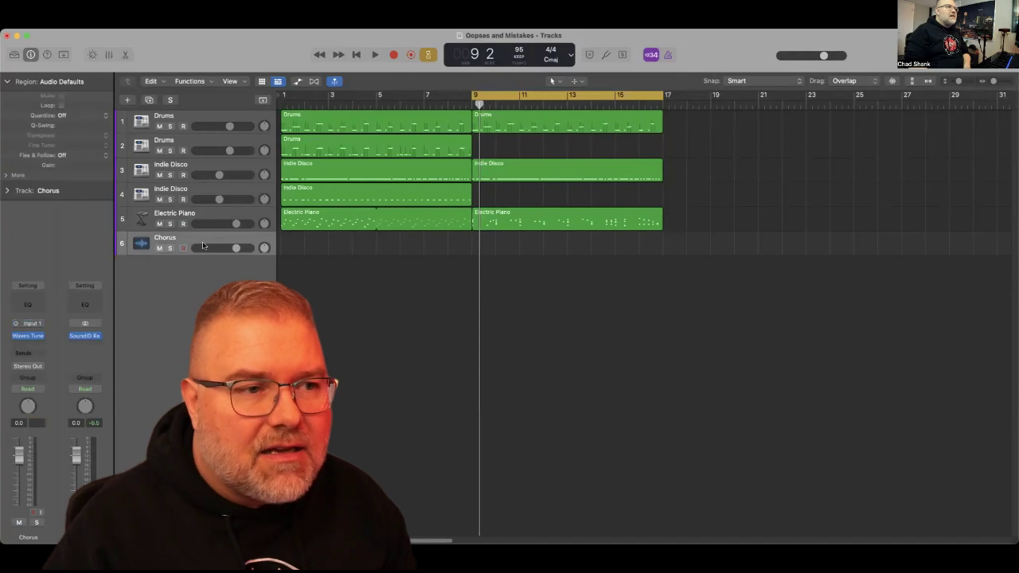
{"action": "key", "text": "super+z"}
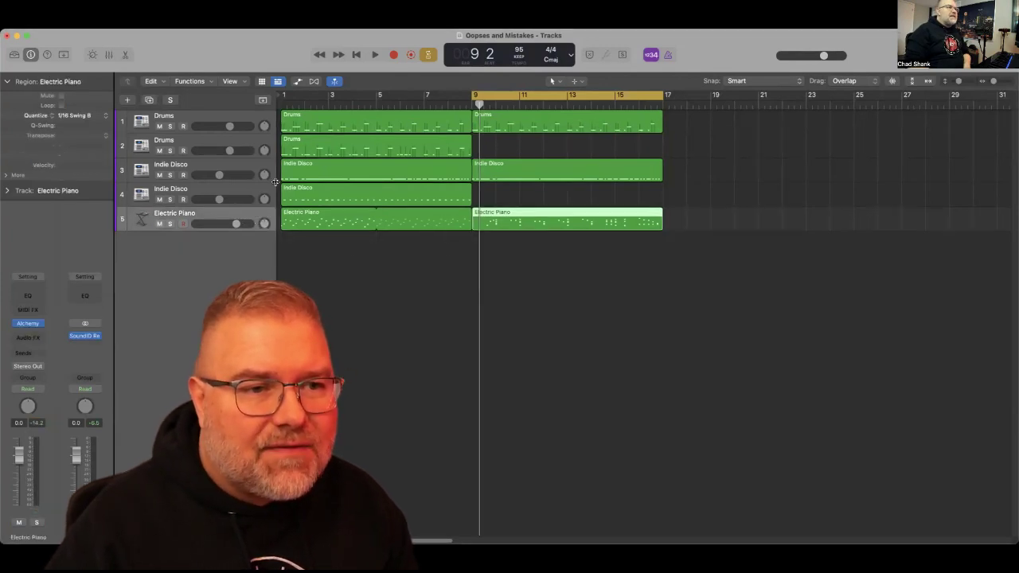
{"action": "double_click", "coordinate": [159, 214]}
{"action": "type", "text": "Synth Pluck"}
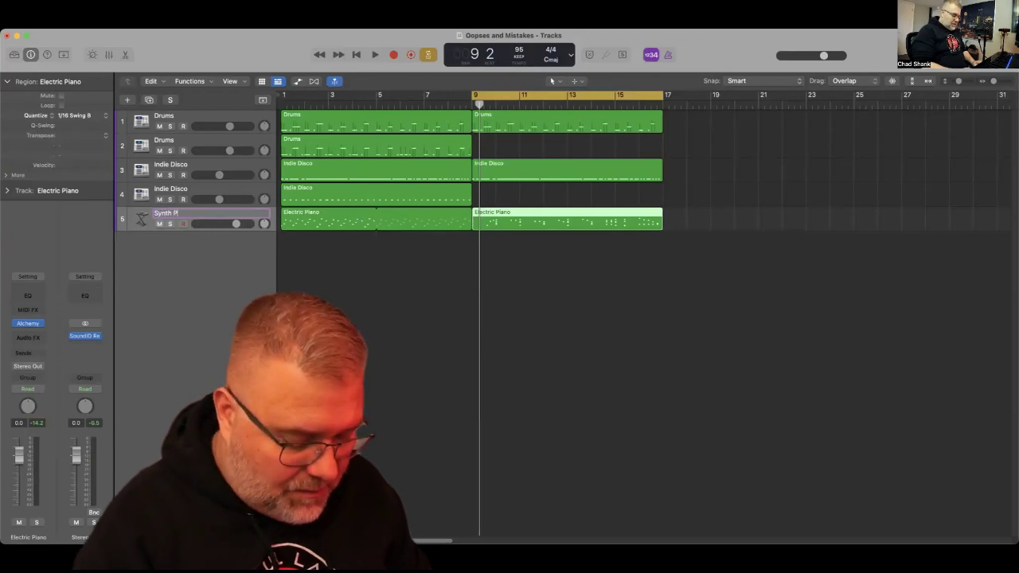
{"action": "key", "text": "Return"}
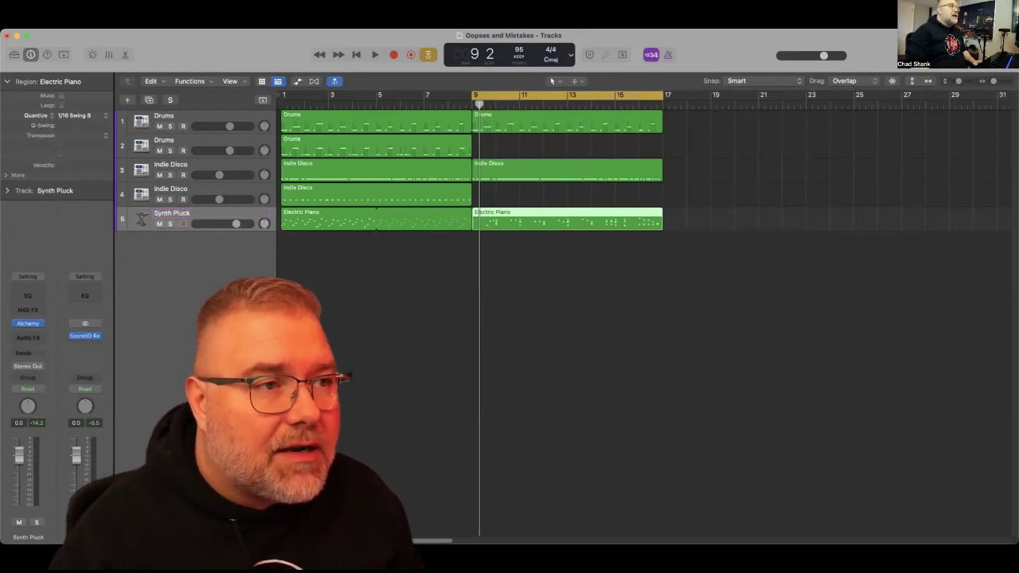
Turn off cycle mode and save the project.
{"action": "left_click", "coordinate": [76, 18]}
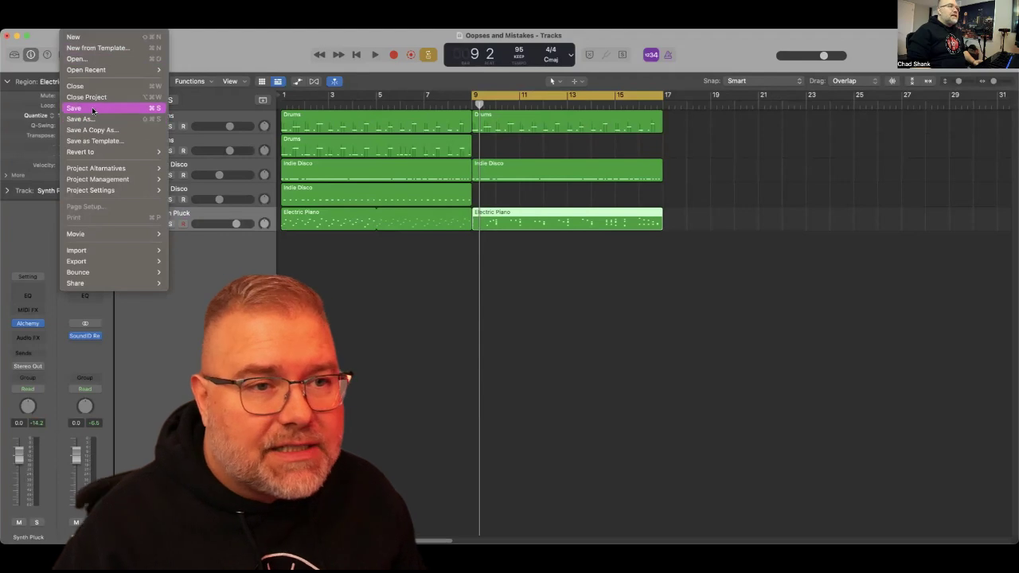
{"action": "left_click", "coordinate": [74, 107]}
{"action": "key", "text": "c"}
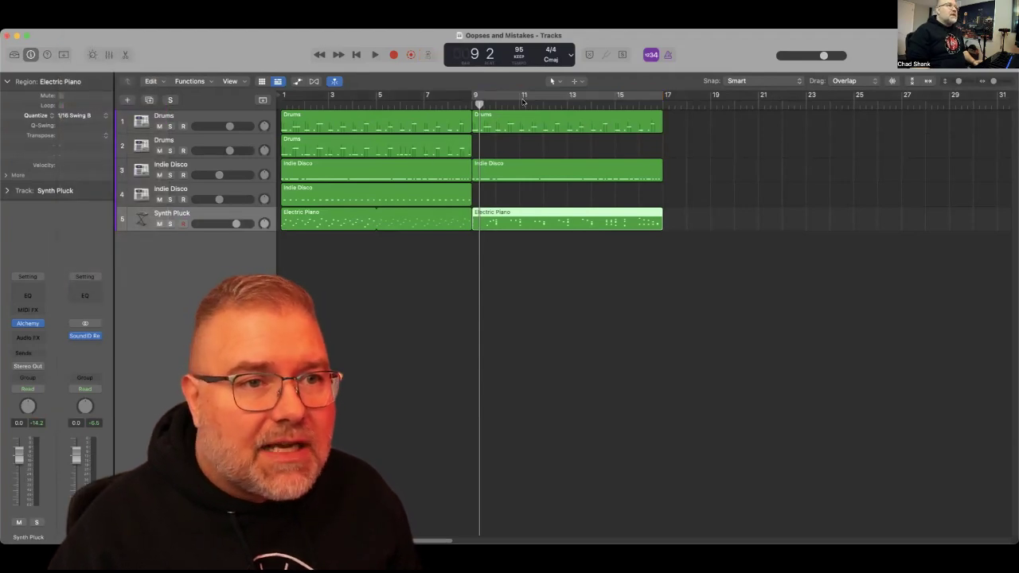
{"action": "left_click", "coordinate": [76, 17]}
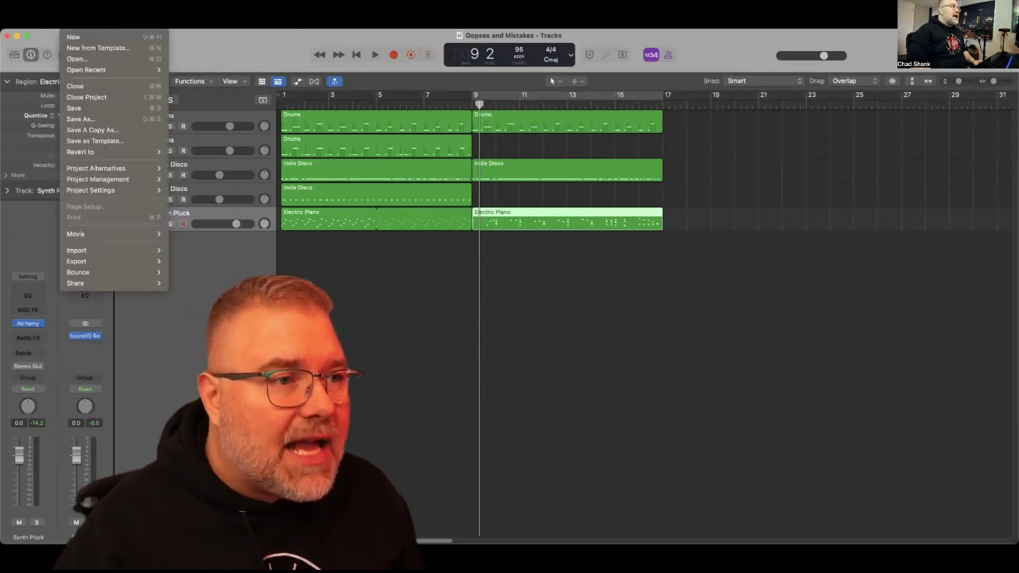
{"action": "left_click", "coordinate": [74, 108]}
Create one software instrument track with Retro Synth below the Synth Pluck track.
{"action": "left_click", "coordinate": [201, 217]}
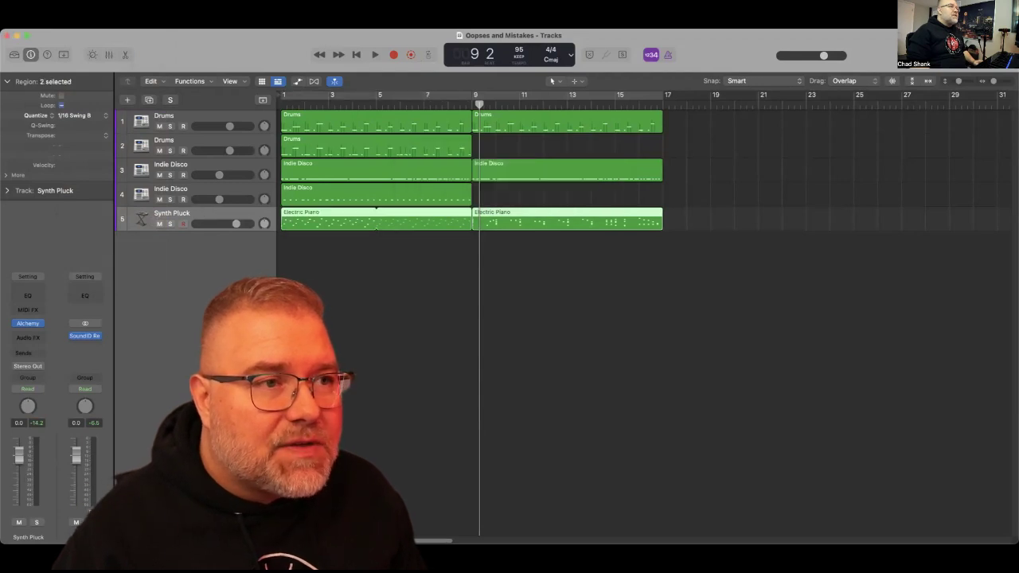
{"action": "left_click", "coordinate": [120, 18]}
{"action": "key", "text": "Escape"}
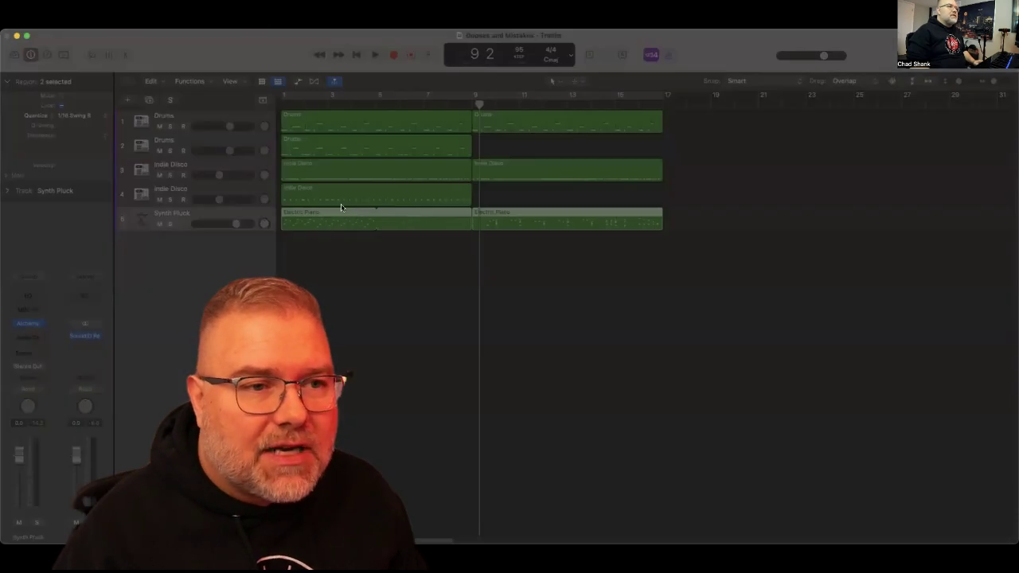
{"action": "left_click", "coordinate": [439, 270]}
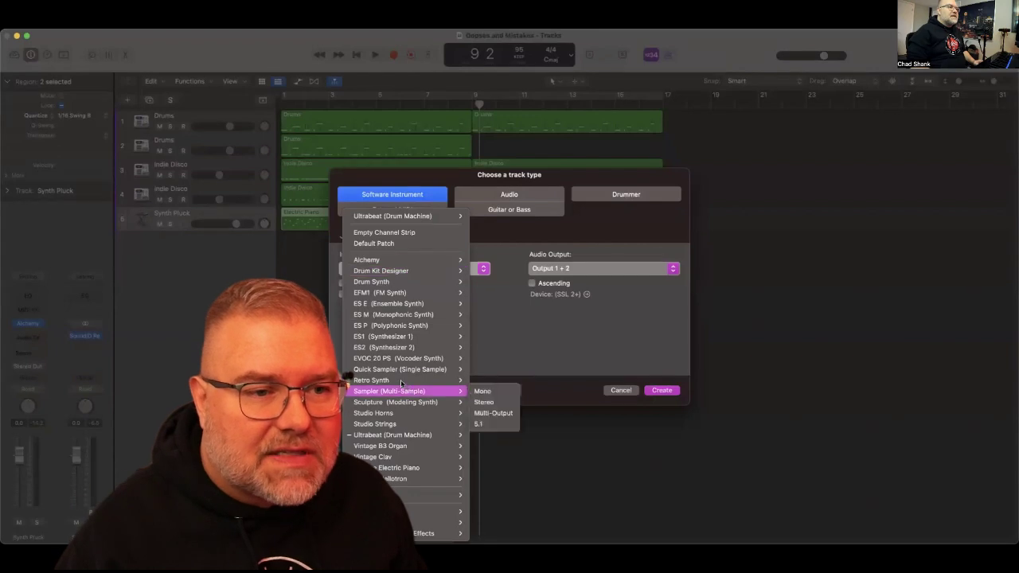
{"action": "mouse_move", "coordinate": [406, 336]}
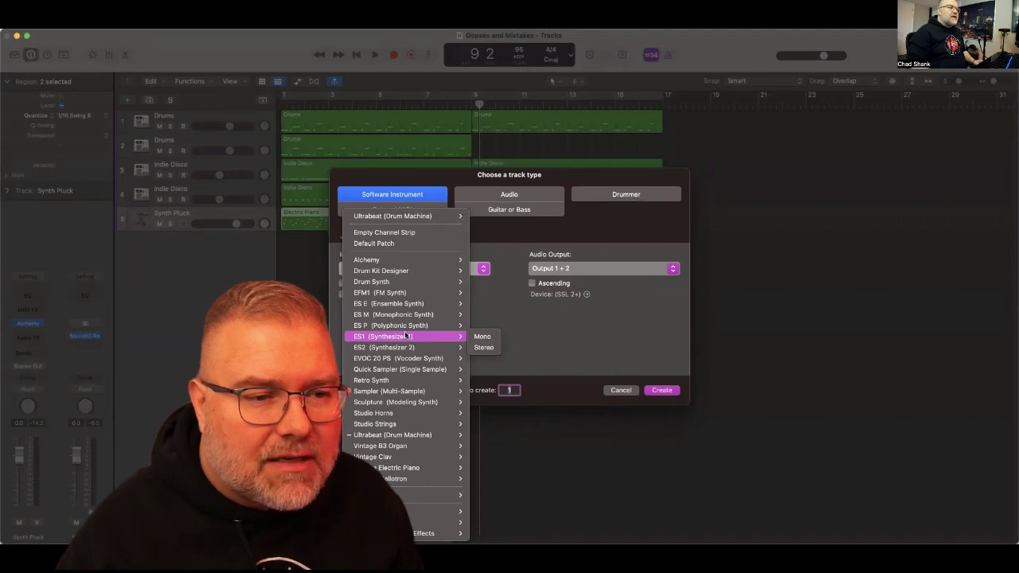
{"action": "left_click", "coordinate": [483, 379]}
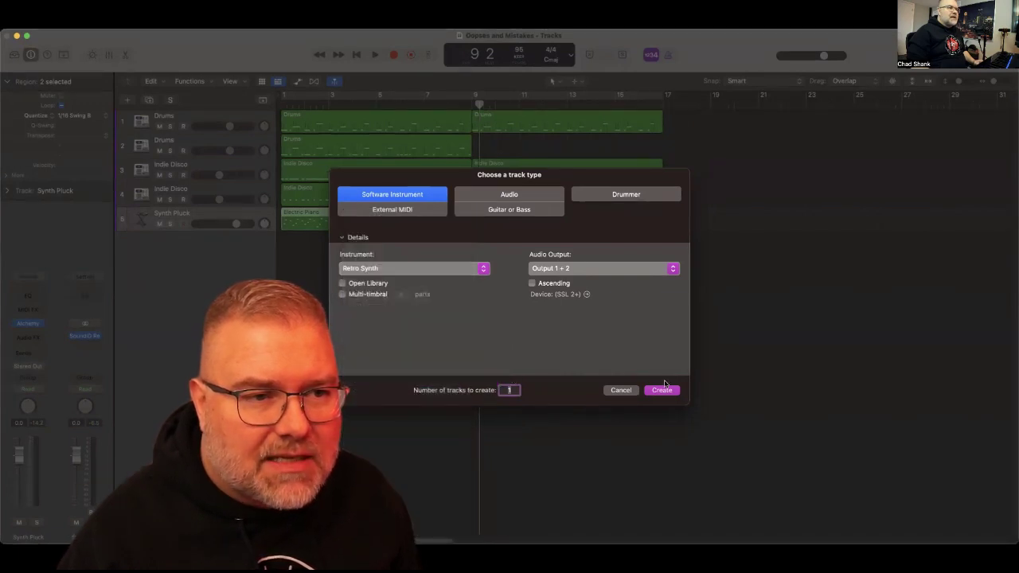
{"action": "key", "text": "Return"}
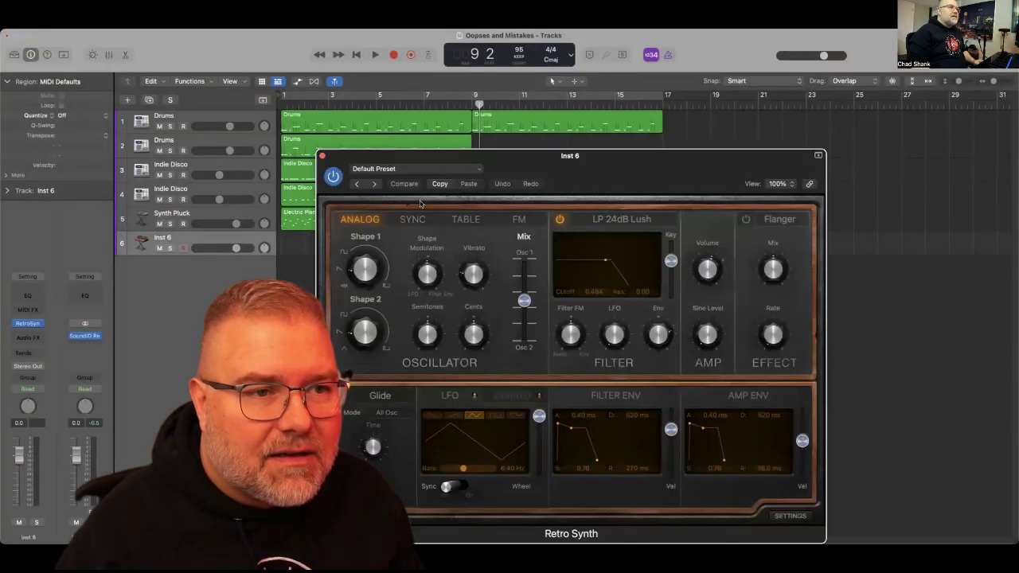
Try the Airbass Synth preset in Retro Synth and load the Analog Funk synth bass preset instead.
{"action": "left_click", "coordinate": [481, 171]}
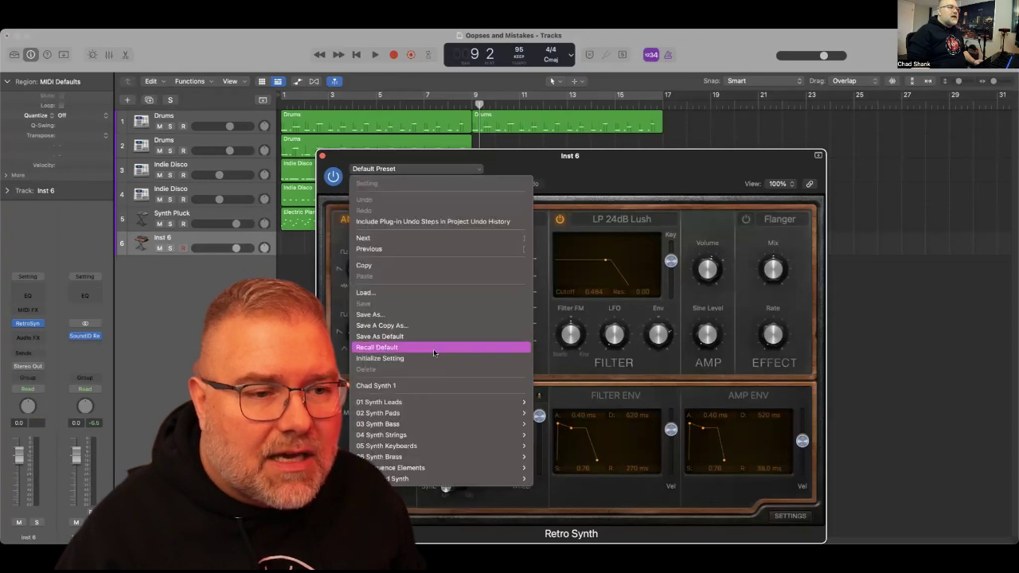
{"action": "mouse_move", "coordinate": [448, 425]}
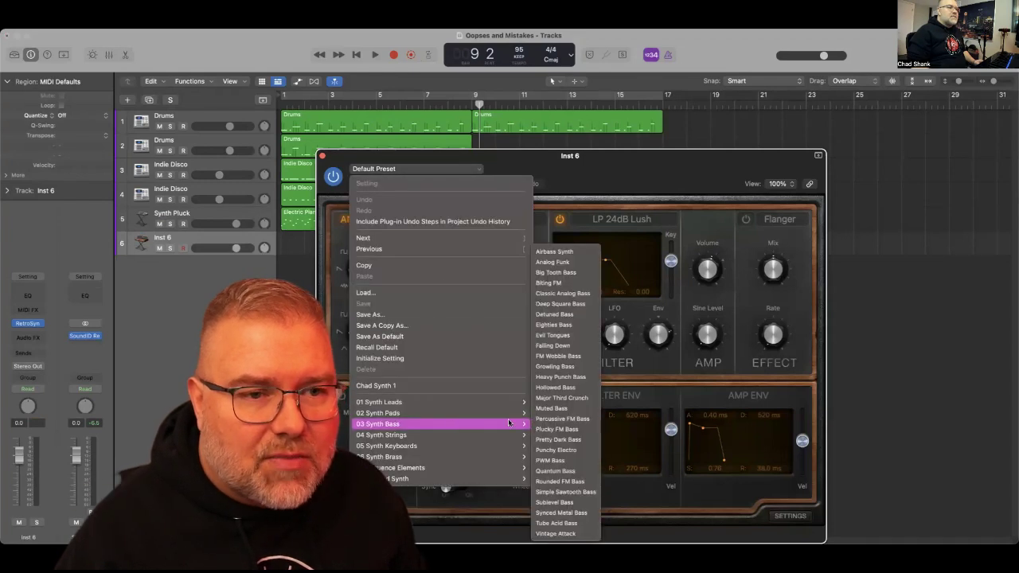
{"action": "left_click", "coordinate": [562, 253]}
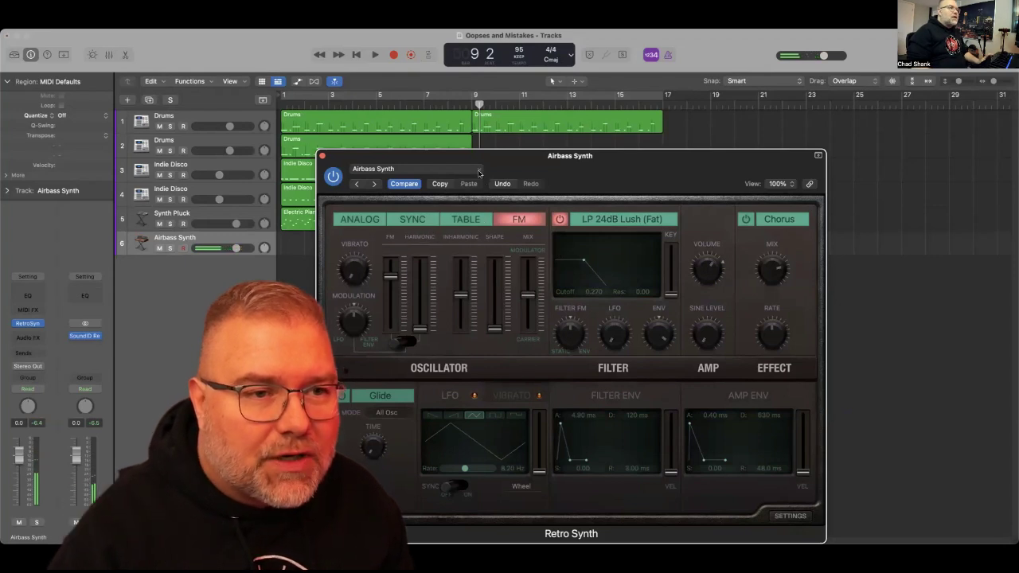
{"action": "left_click", "coordinate": [478, 170]}
{"action": "mouse_move", "coordinate": [506, 428]}
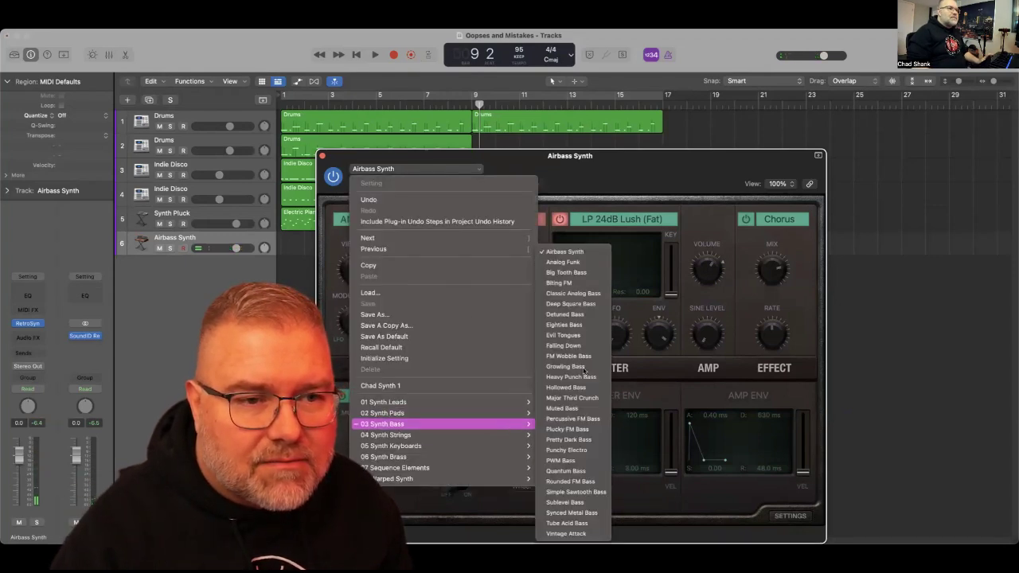
{"action": "left_click", "coordinate": [576, 265]}
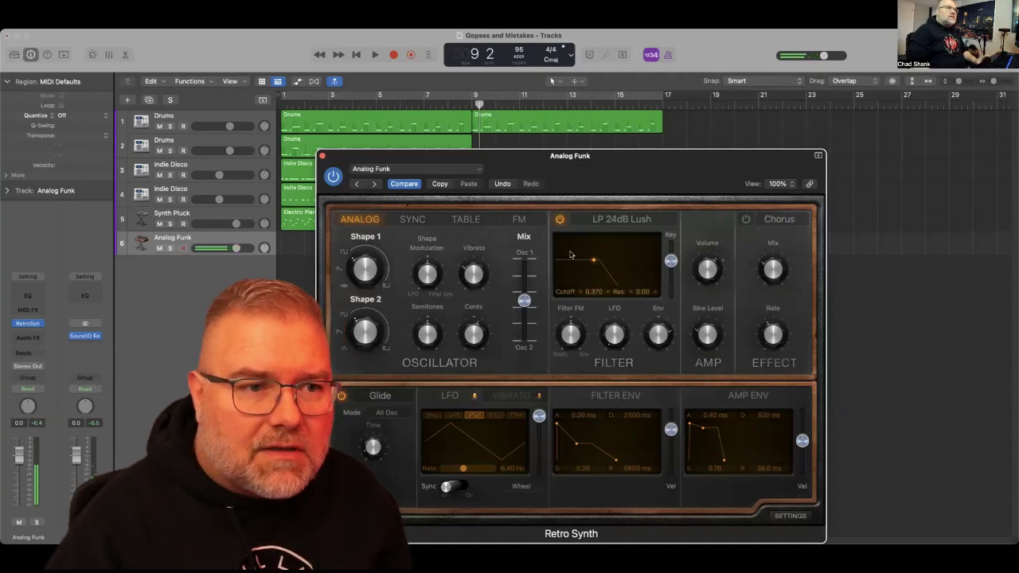
{"action": "left_click", "coordinate": [360, 56]}
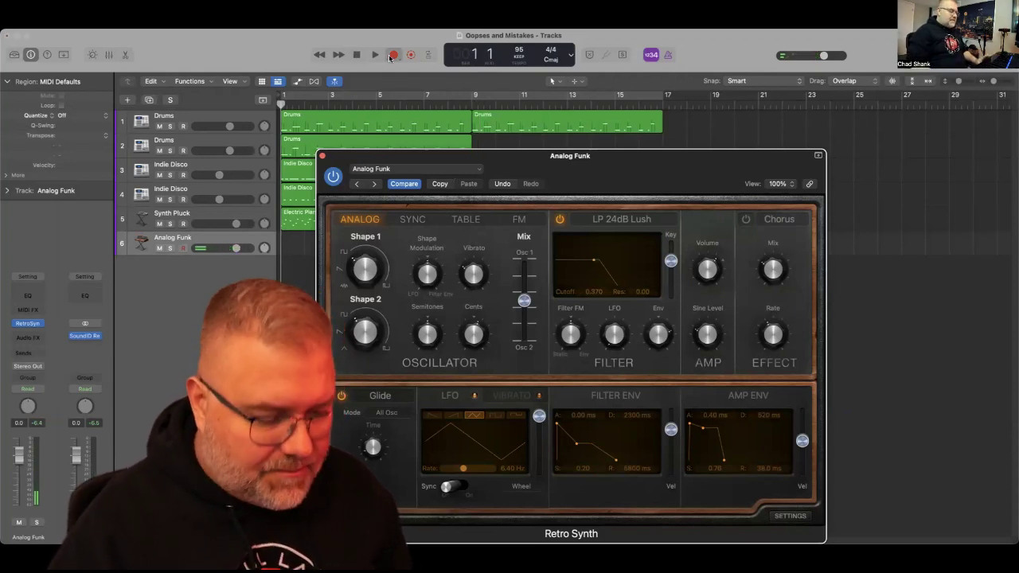
{"action": "left_click", "coordinate": [391, 56]}
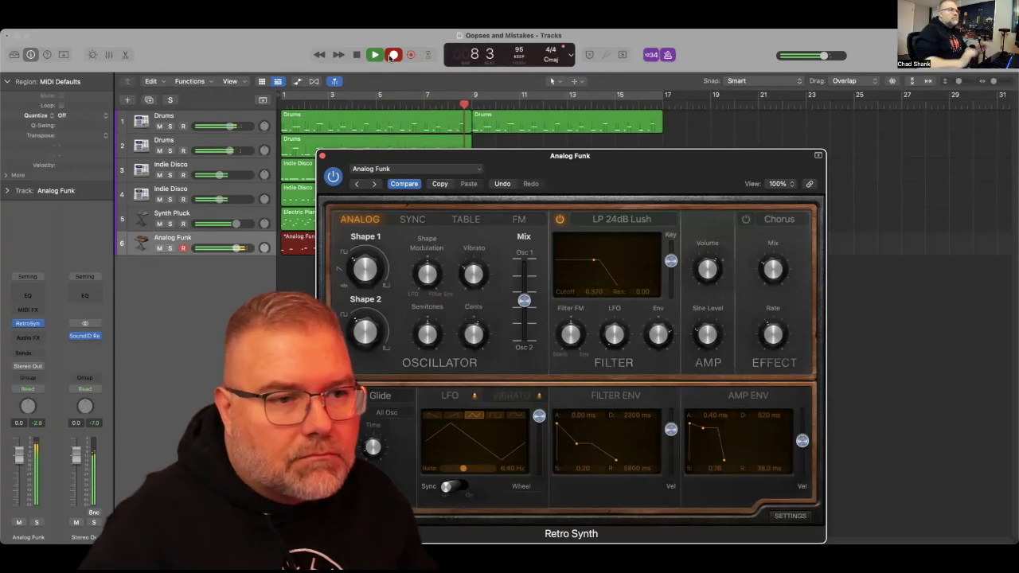
{"action": "left_click", "coordinate": [356, 53]}
{"action": "key", "text": "Delete"}
Record an Analog Funk bass part across bars 1 to 9 and quantize it to 1/16 Swing B.
{"action": "left_click", "coordinate": [356, 55]}
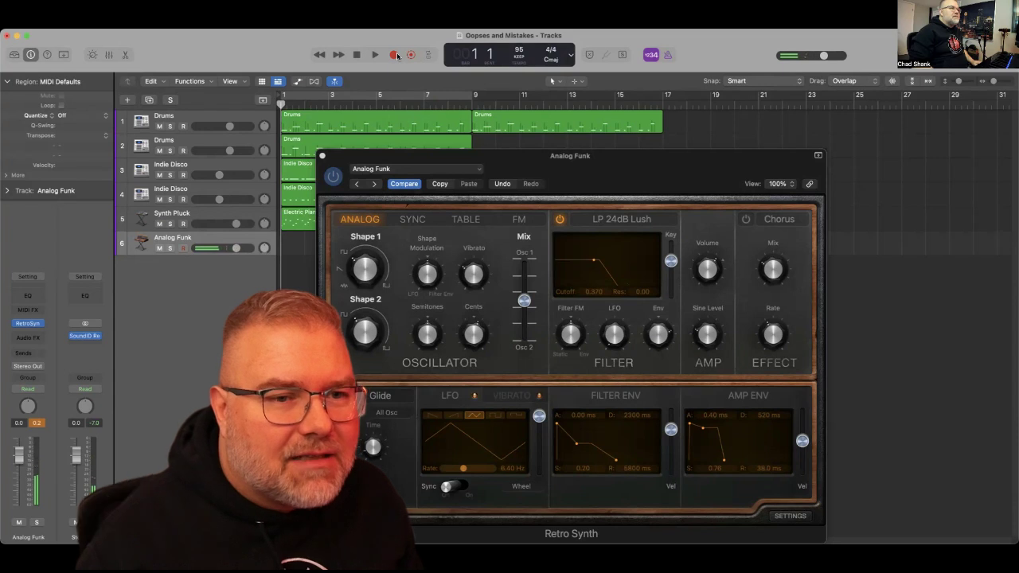
{"action": "left_click", "coordinate": [322, 157]}
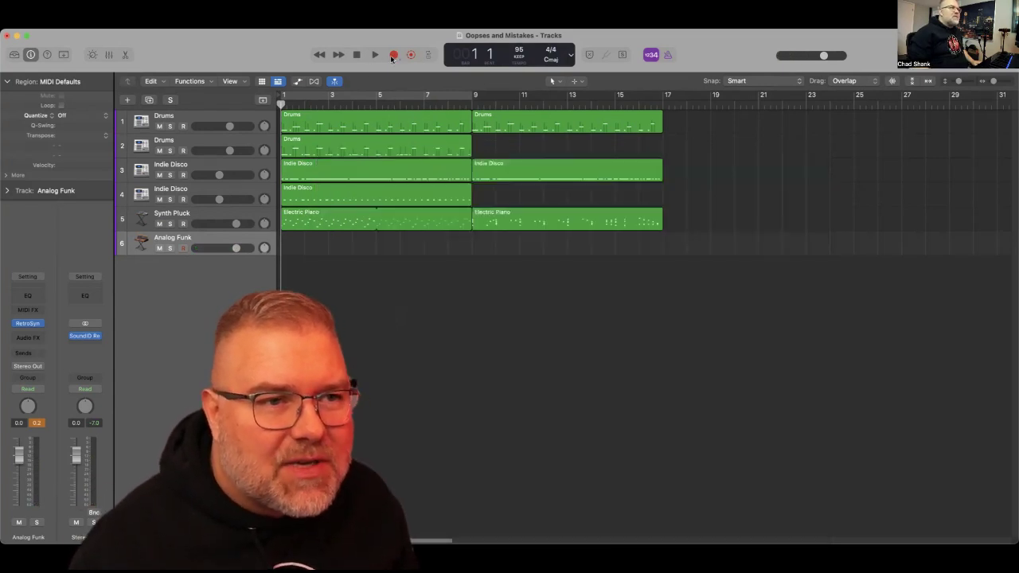
{"action": "left_click", "coordinate": [393, 55]}
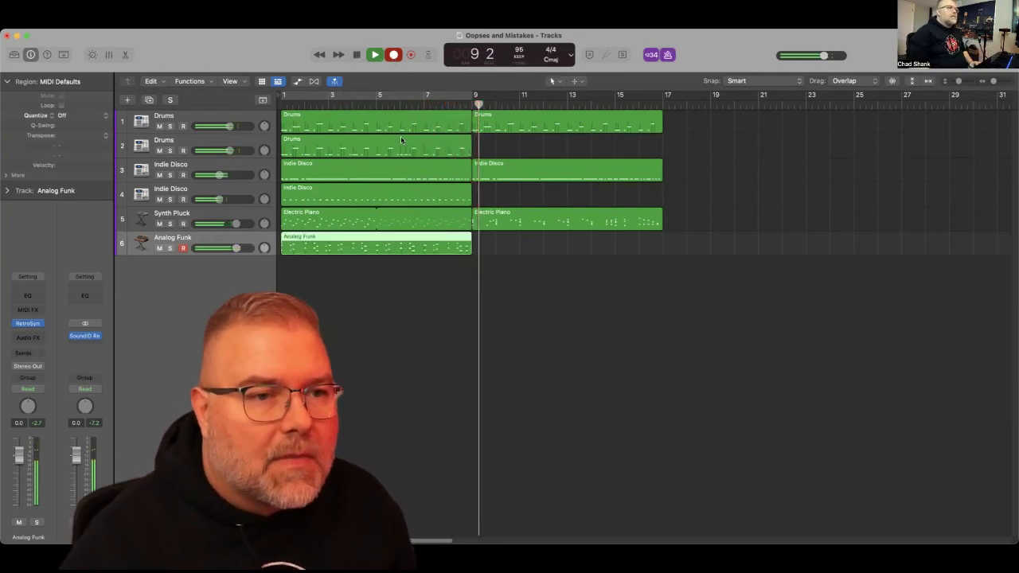
{"action": "key", "text": "space"}
{"action": "left_click", "coordinate": [72, 118]}
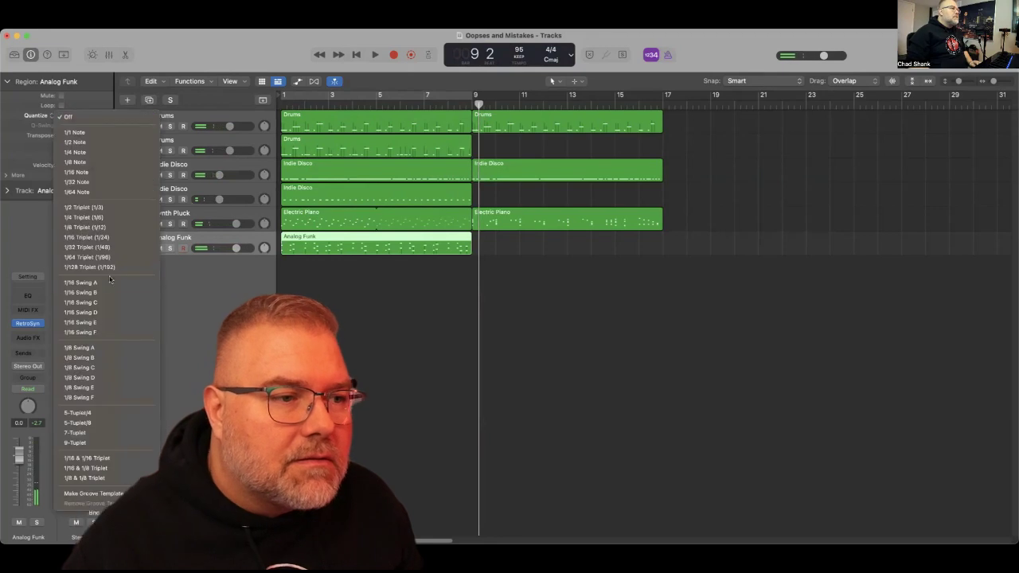
{"action": "left_click", "coordinate": [123, 299]}
Play the arrangement from bar 1 to check the quantized bass part against the drums and pluck.
{"action": "left_click", "coordinate": [357, 55]}
{"action": "left_click", "coordinate": [376, 56]}
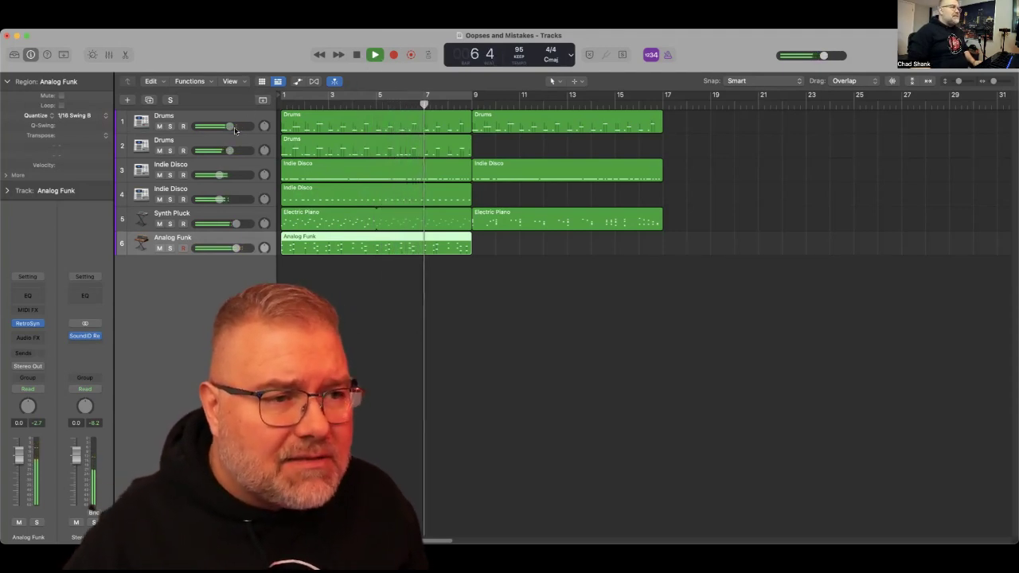
{"action": "left_click", "coordinate": [356, 54]}
{"action": "left_click", "coordinate": [355, 54]}
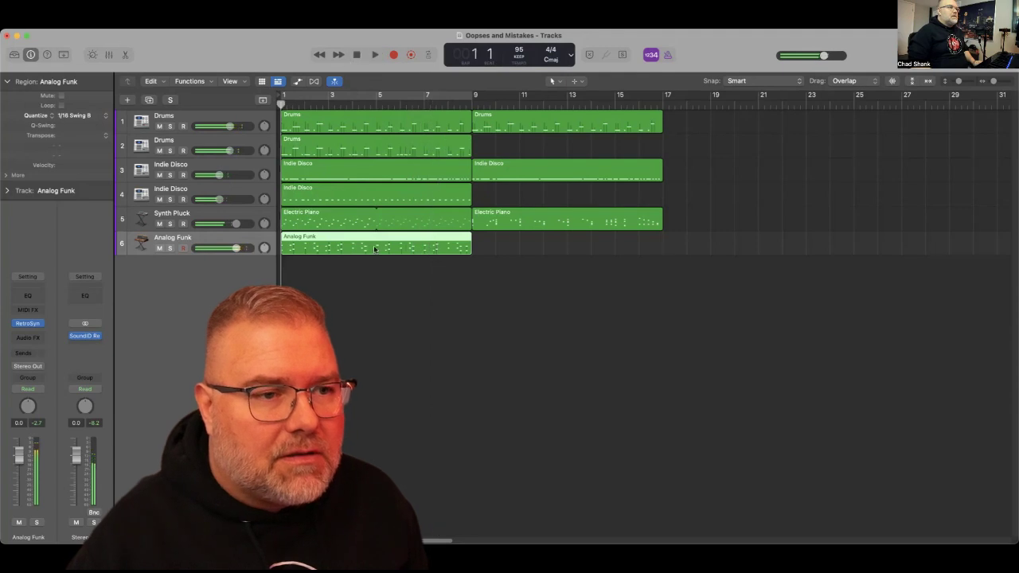
{"action": "left_click", "coordinate": [473, 103]}
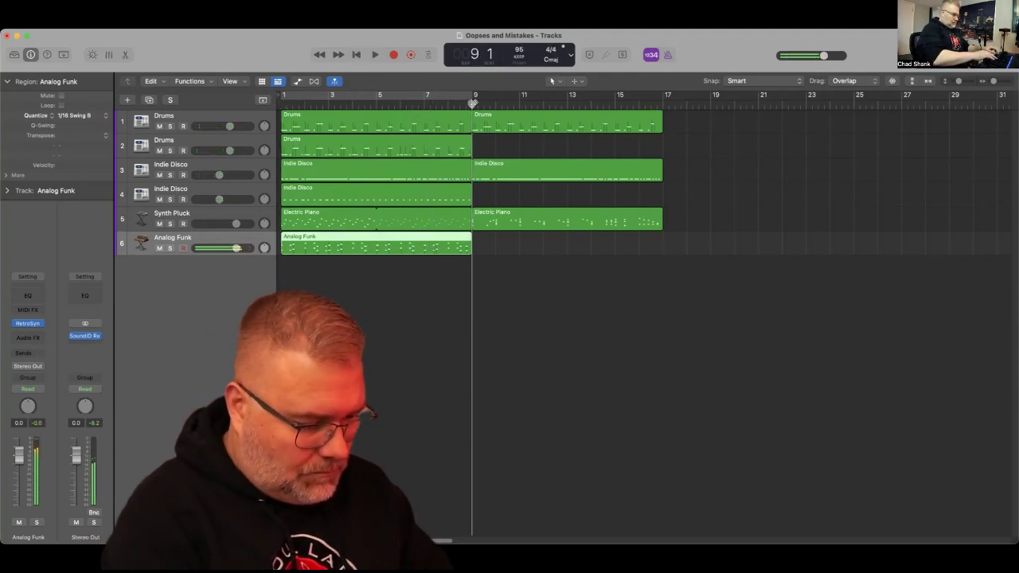
{"action": "left_click", "coordinate": [394, 55]}
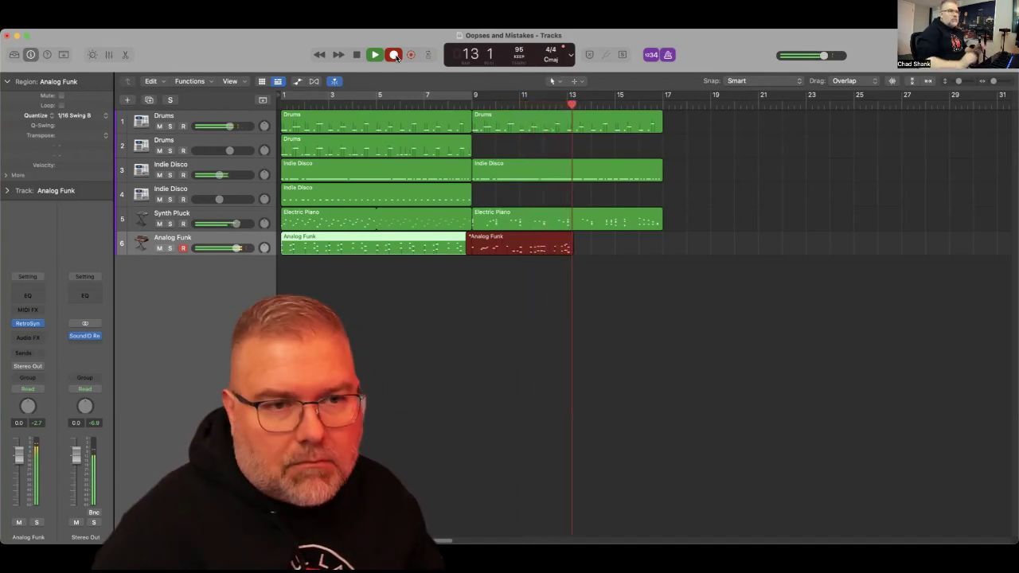
{"action": "key", "text": "space"}
{"action": "key", "text": "Delete"}
Record a second Analog Funk bass part across bars 9 to 17 and quantize it to 1/16 Swing B.
{"action": "left_click", "coordinate": [474, 106]}
{"action": "left_click", "coordinate": [394, 58]}
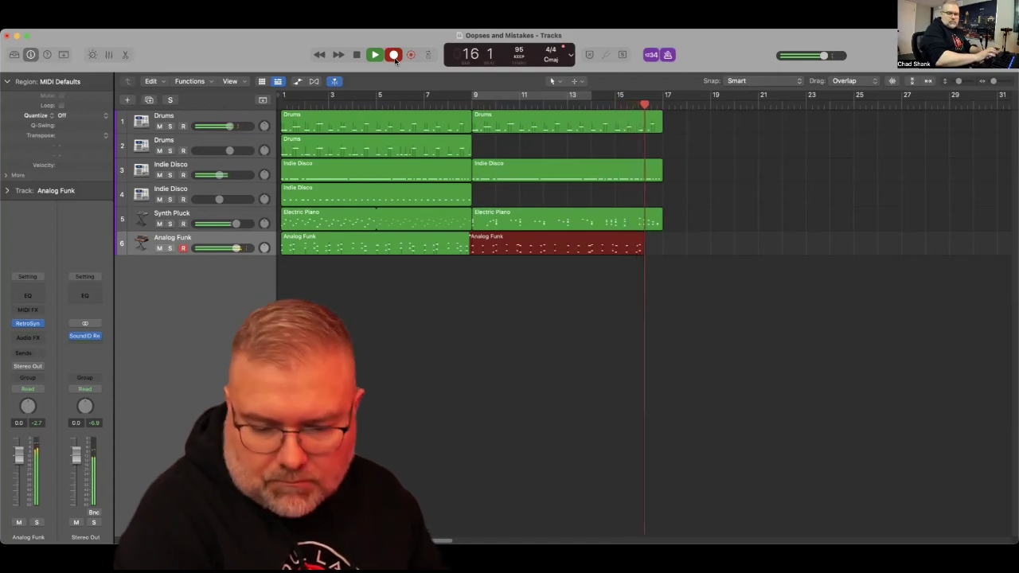
{"action": "key", "text": "space"}
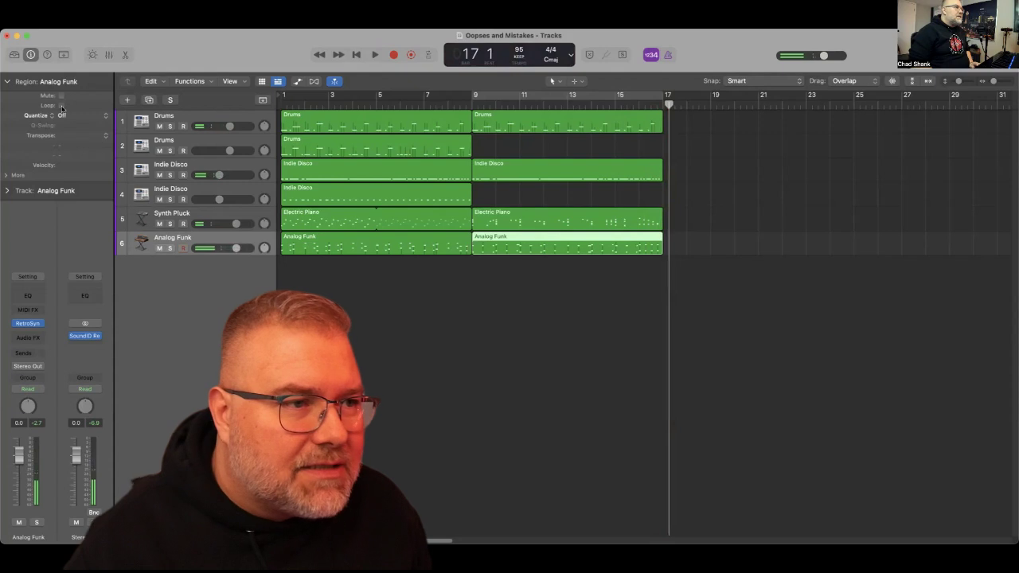
{"action": "left_click", "coordinate": [67, 116]}
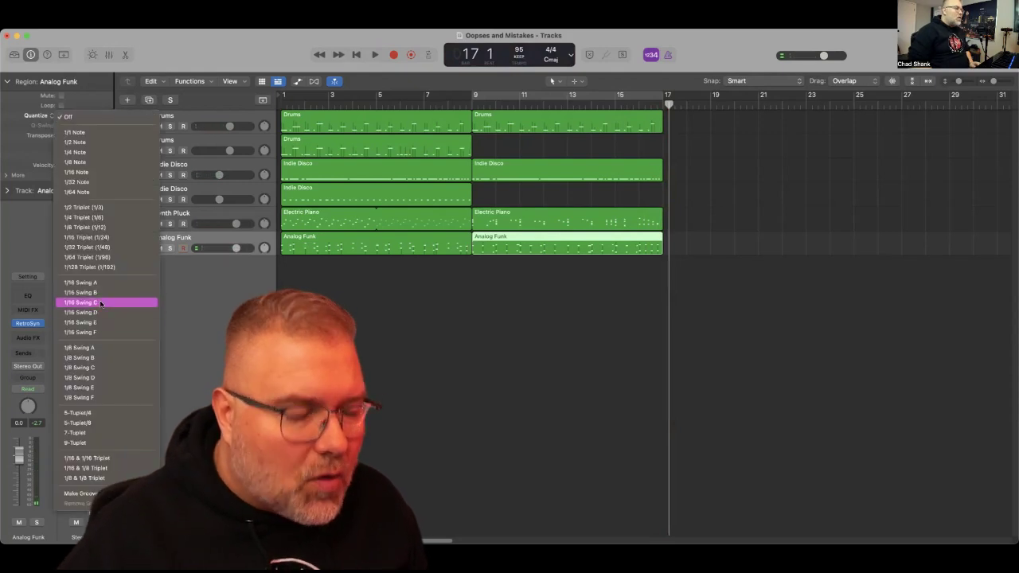
{"action": "left_click", "coordinate": [80, 293]}
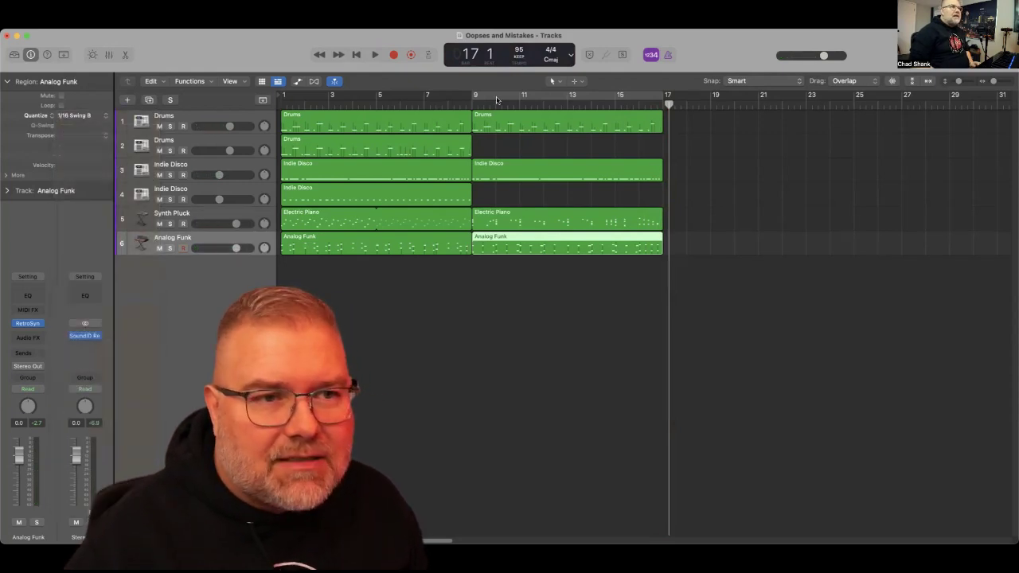
Move the bar 9 Indie Disco region from track 3 to track 4 and compare the sounds of both tracks.
{"action": "left_click", "coordinate": [490, 95]}
{"action": "left_click_drag", "start_coordinate": [288, 97], "coordinate": [667, 95]}
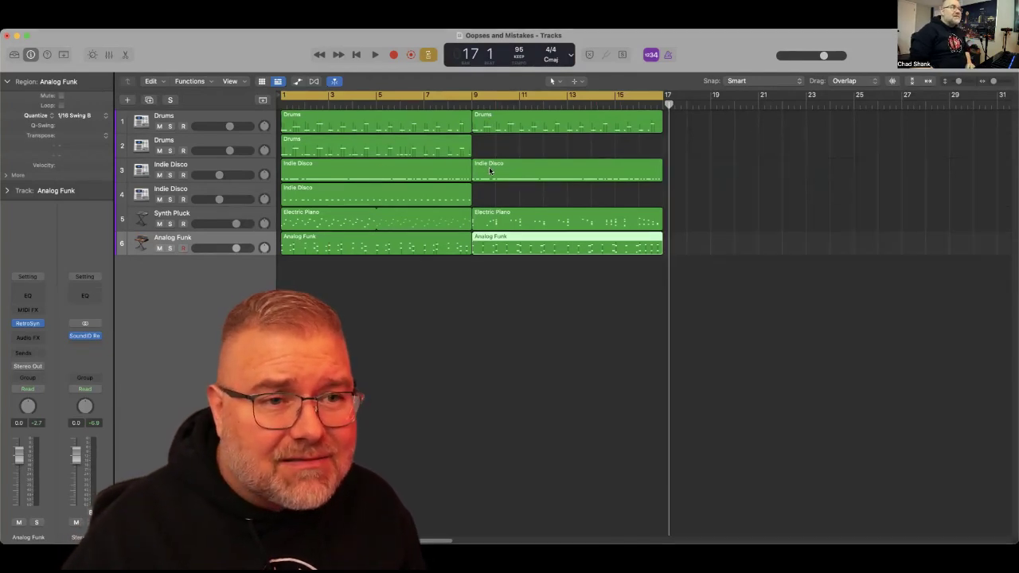
{"action": "left_click_drag", "start_coordinate": [492, 170], "coordinate": [491, 191]}
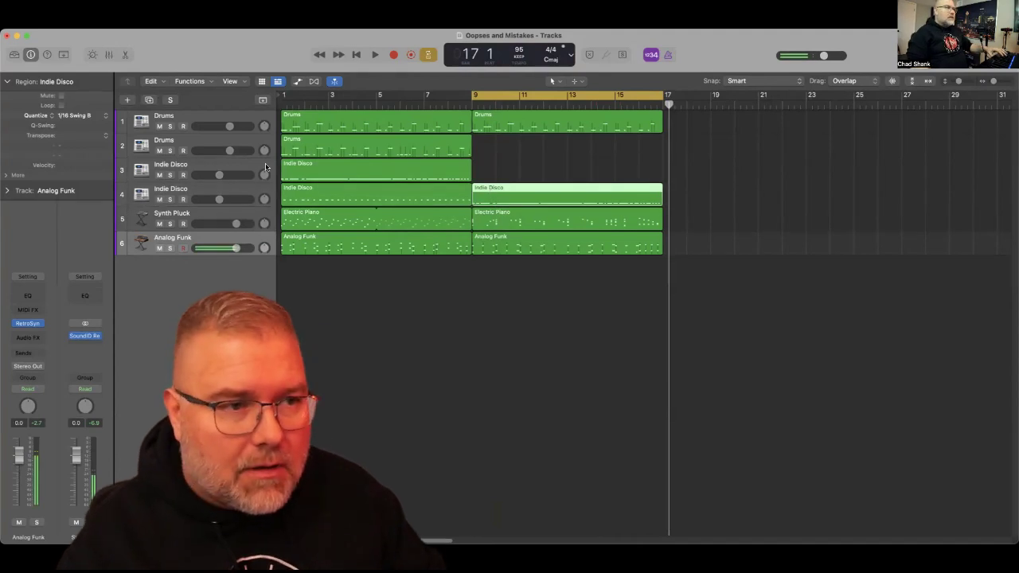
{"action": "left_click", "coordinate": [210, 188]}
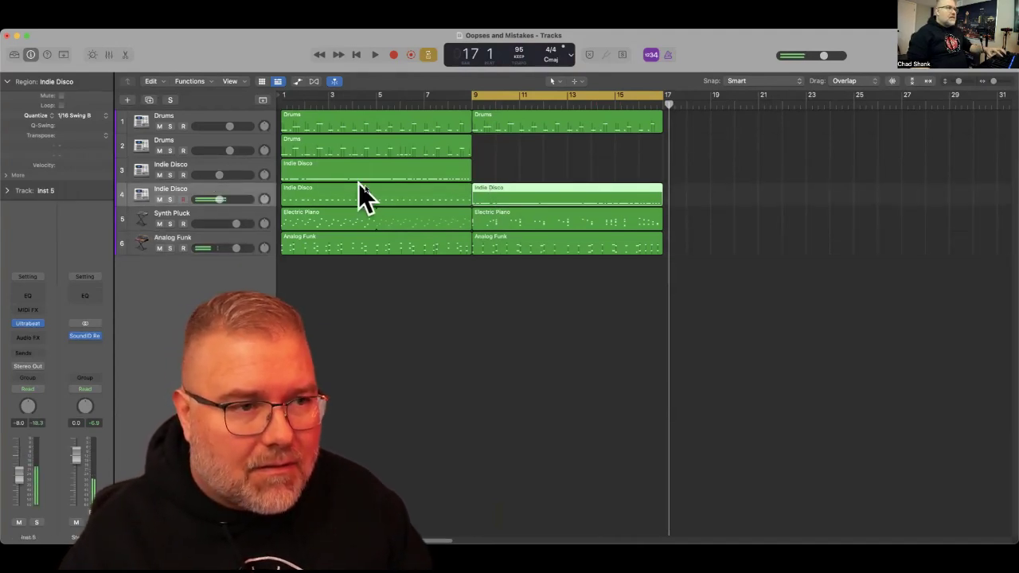
{"action": "left_click", "coordinate": [222, 168]}
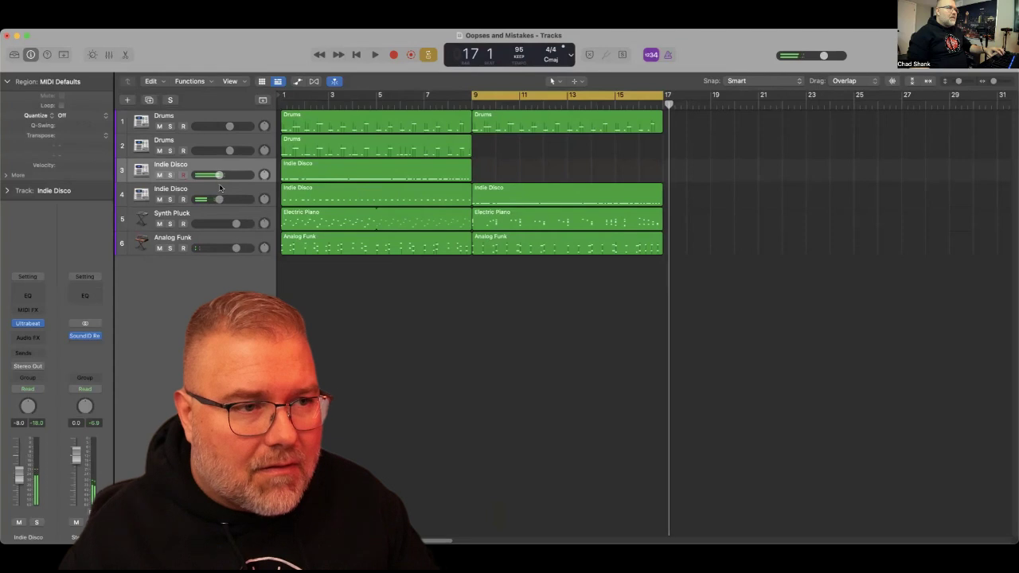
{"action": "left_click", "coordinate": [223, 188]}
{"action": "left_click", "coordinate": [481, 96]}
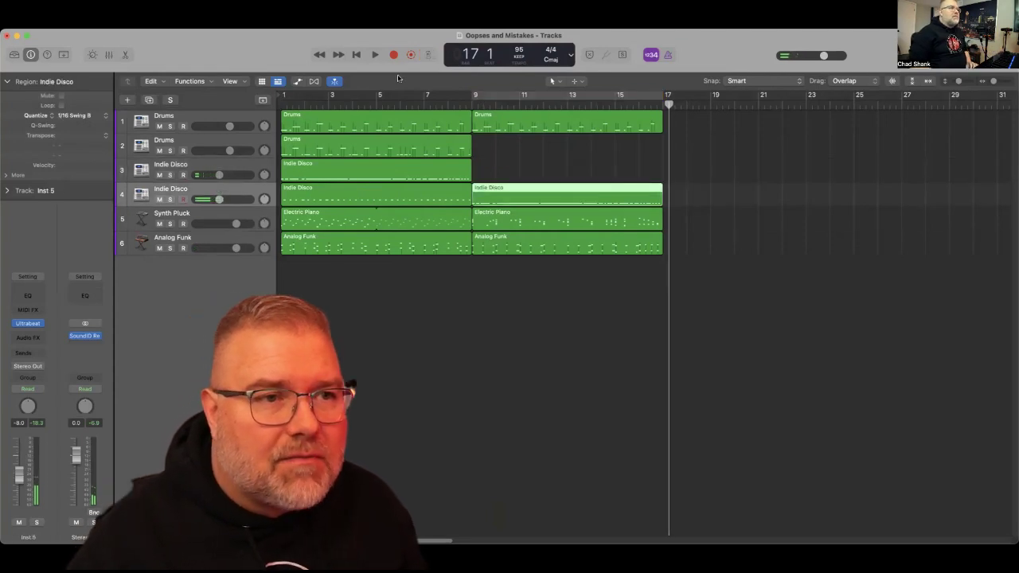
Play the arrangement with bars 1 to 17 set as the cycle range and save the project.
{"action": "left_click", "coordinate": [356, 55]}
{"action": "left_click", "coordinate": [374, 55]}
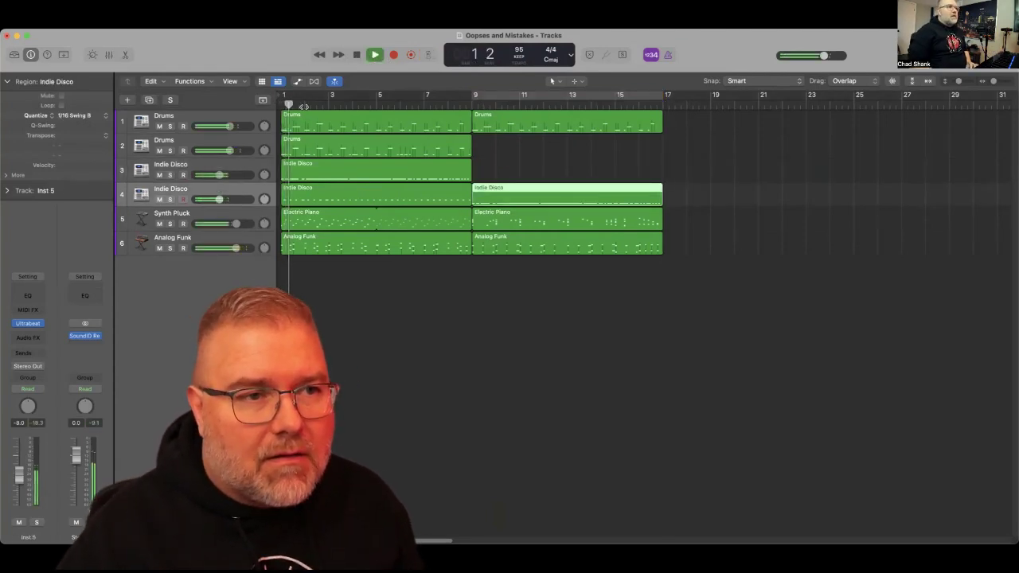
{"action": "left_click", "coordinate": [356, 54]}
{"action": "left_click_drag", "start_coordinate": [284, 97], "coordinate": [663, 109]}
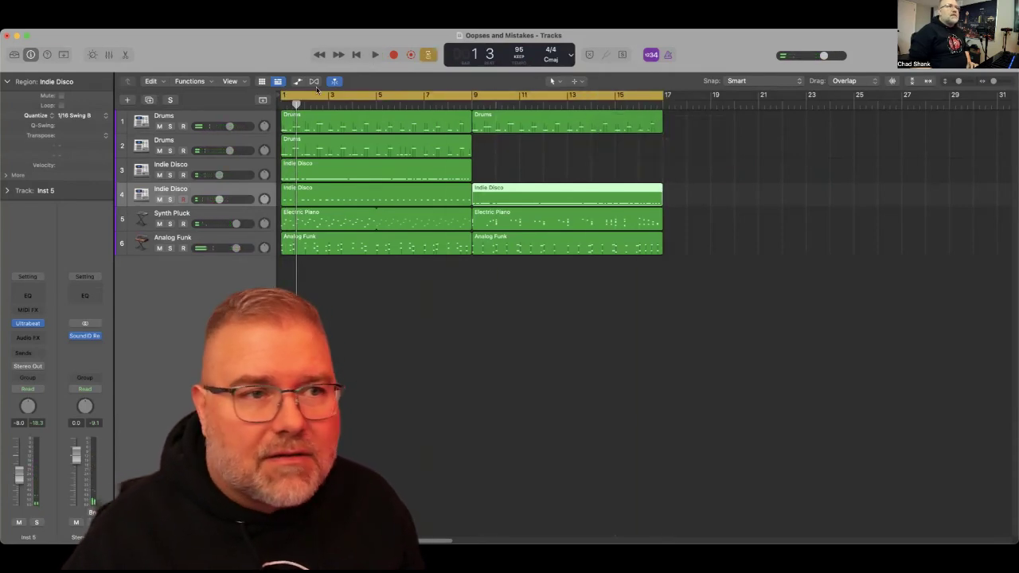
{"action": "left_click", "coordinate": [375, 55]}
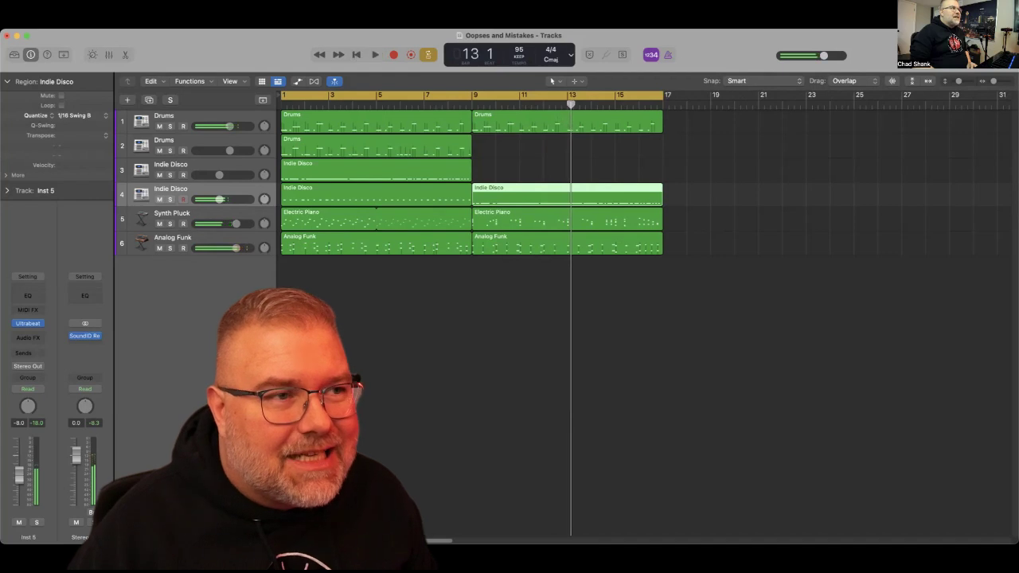
{"action": "left_click", "coordinate": [71, 24]}
{"action": "left_click", "coordinate": [88, 114]}
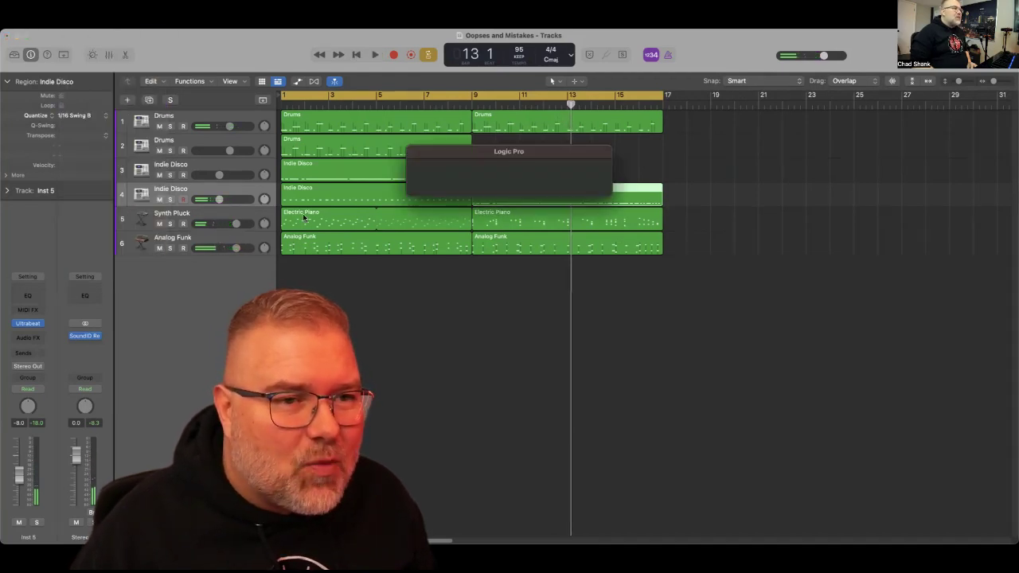
Change the Analog Funk track's Retro Synth preset to Classic Analog Bass and play the arrangement with it.
{"action": "left_click", "coordinate": [231, 245]}
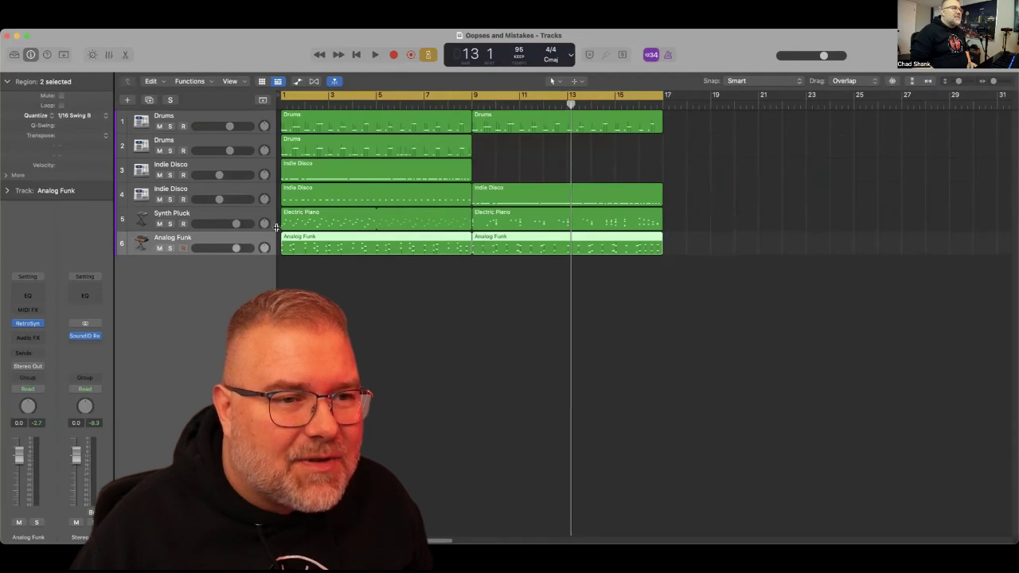
{"action": "left_click", "coordinate": [236, 221]}
{"action": "left_click", "coordinate": [204, 240]}
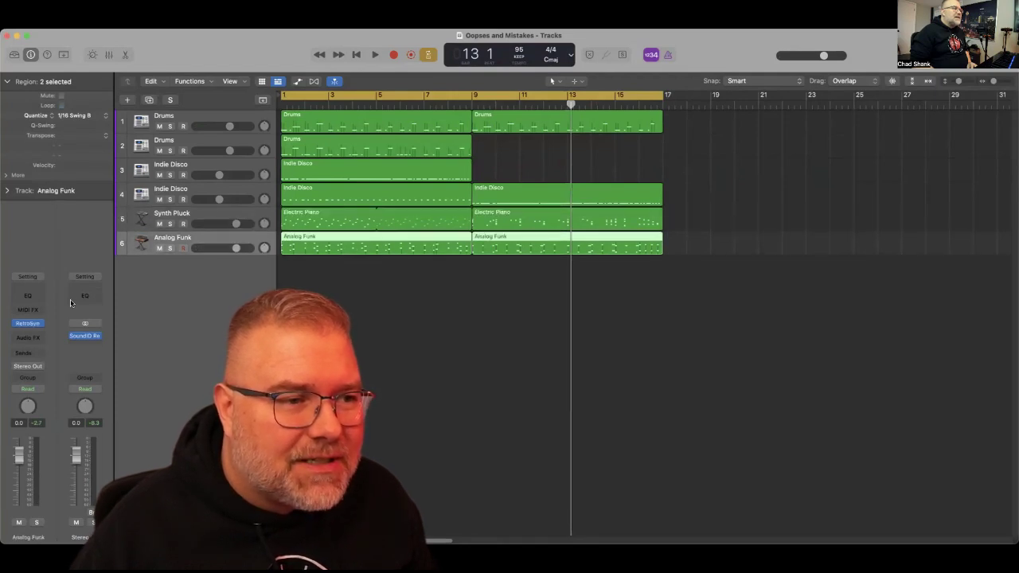
{"action": "key", "text": "v"}
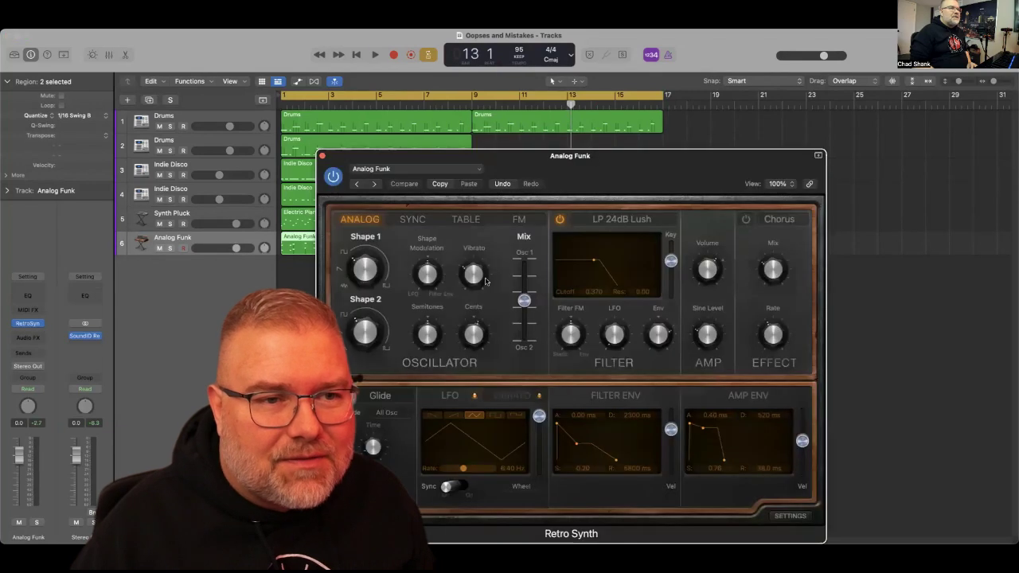
{"action": "left_click", "coordinate": [477, 171]}
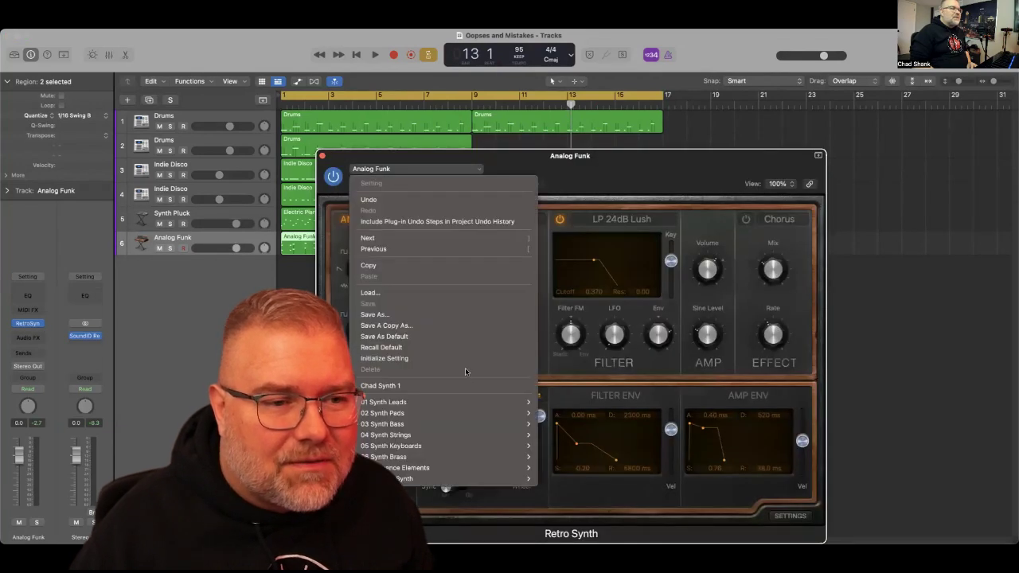
{"action": "mouse_move", "coordinate": [494, 424]}
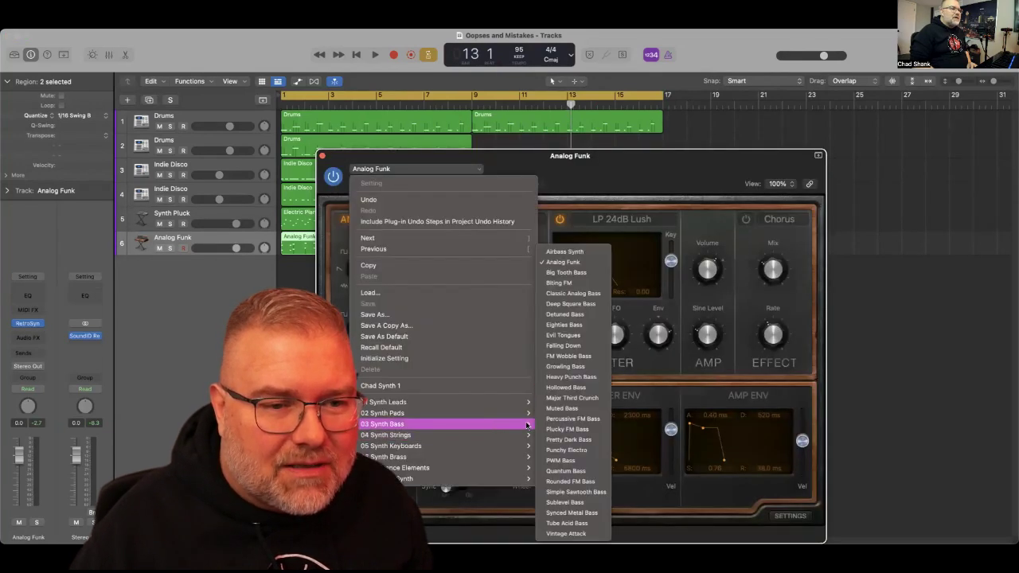
{"action": "left_click", "coordinate": [565, 293]}
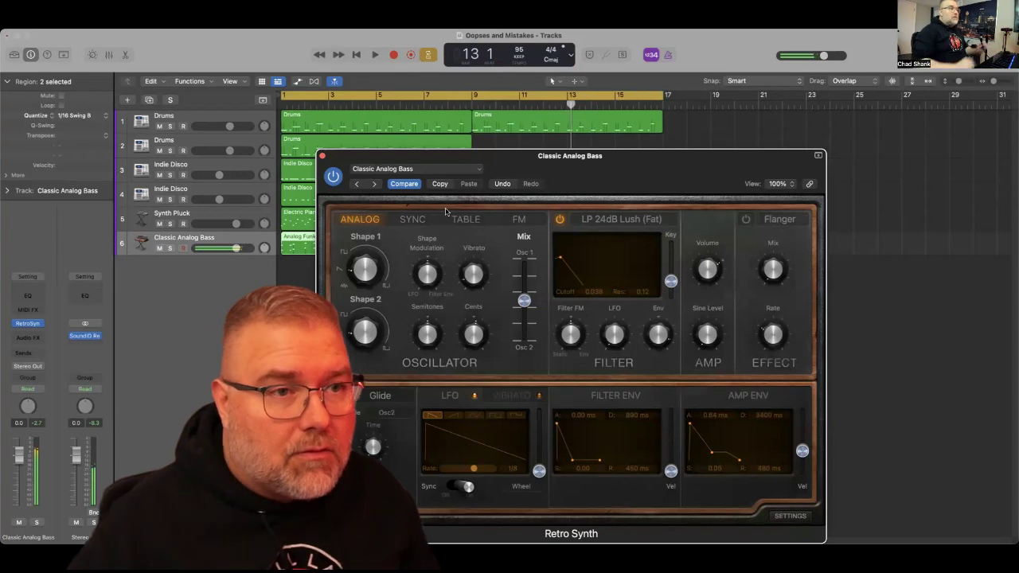
{"action": "left_click", "coordinate": [375, 54]}
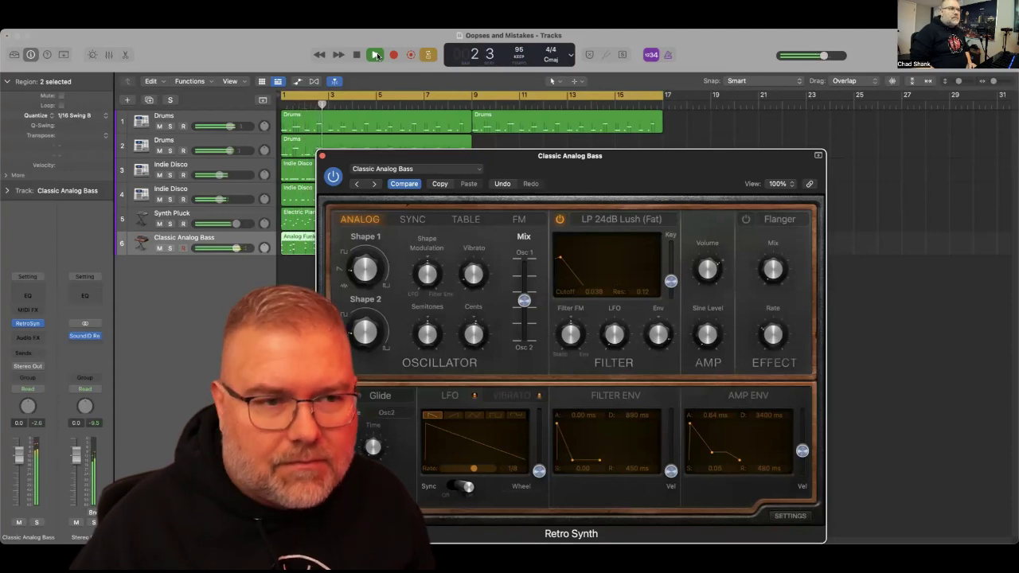
Close the Retro Synth window, check the mix with track 4 muted and unmuted, and delete track 4's Indie Disco region at bar 9.
{"action": "left_click", "coordinate": [323, 158]}
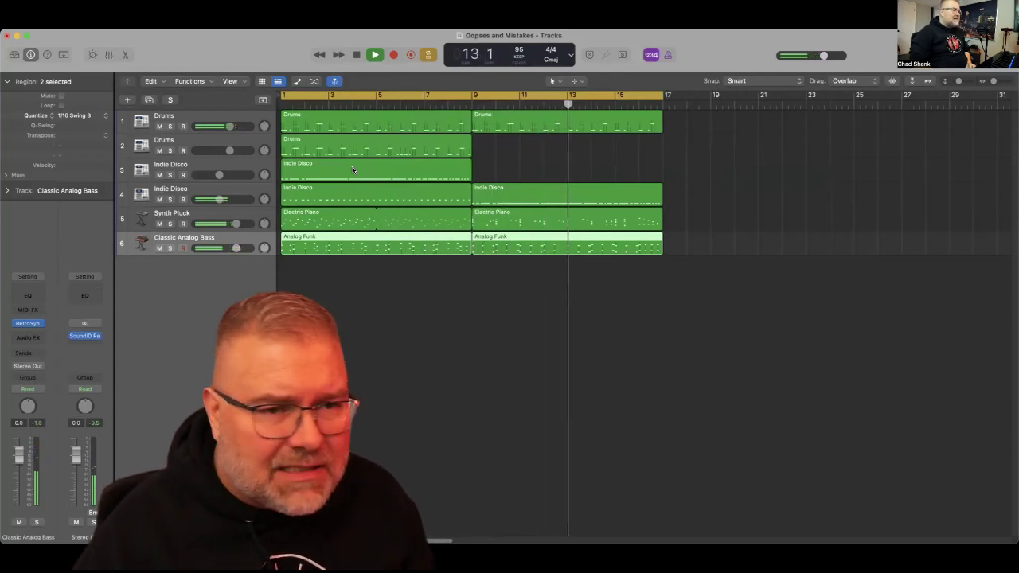
{"action": "left_click", "coordinate": [159, 199]}
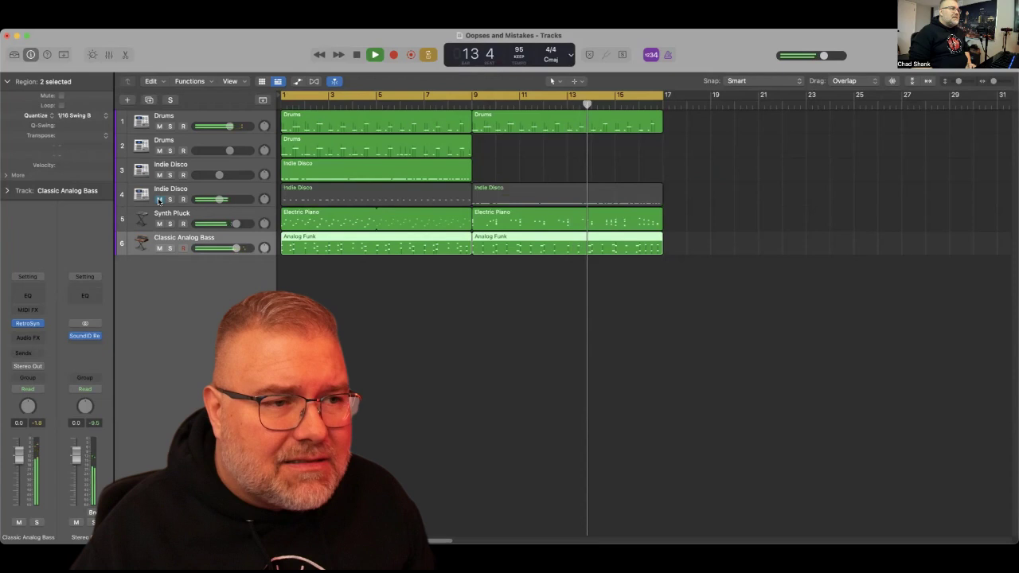
{"action": "left_click", "coordinate": [160, 199]}
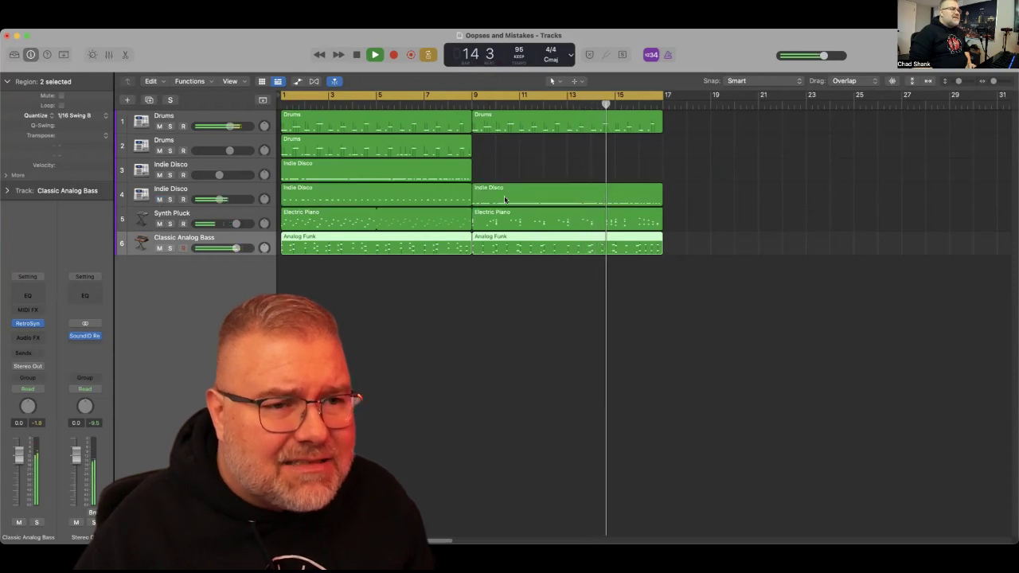
{"action": "left_click", "coordinate": [505, 200]}
{"action": "key", "text": "Delete"}
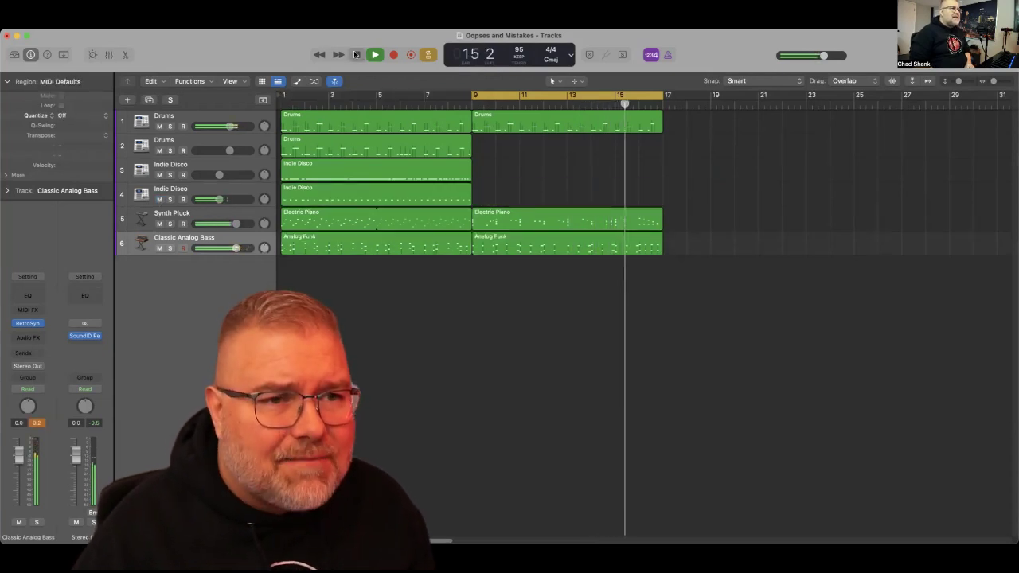
Record a new Indie Disco part on track 3 across bars 9 to 17 and quantize it to 1/16 Swing B.
{"action": "left_click", "coordinate": [219, 167]}
{"action": "left_click", "coordinate": [472, 104]}
{"action": "left_click", "coordinate": [392, 55]}
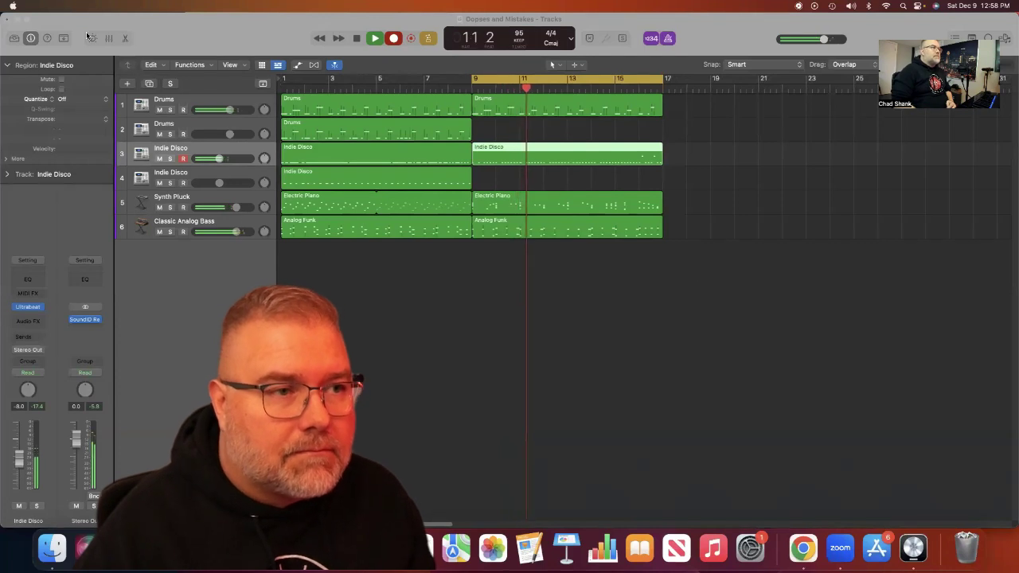
{"action": "left_click", "coordinate": [358, 39]}
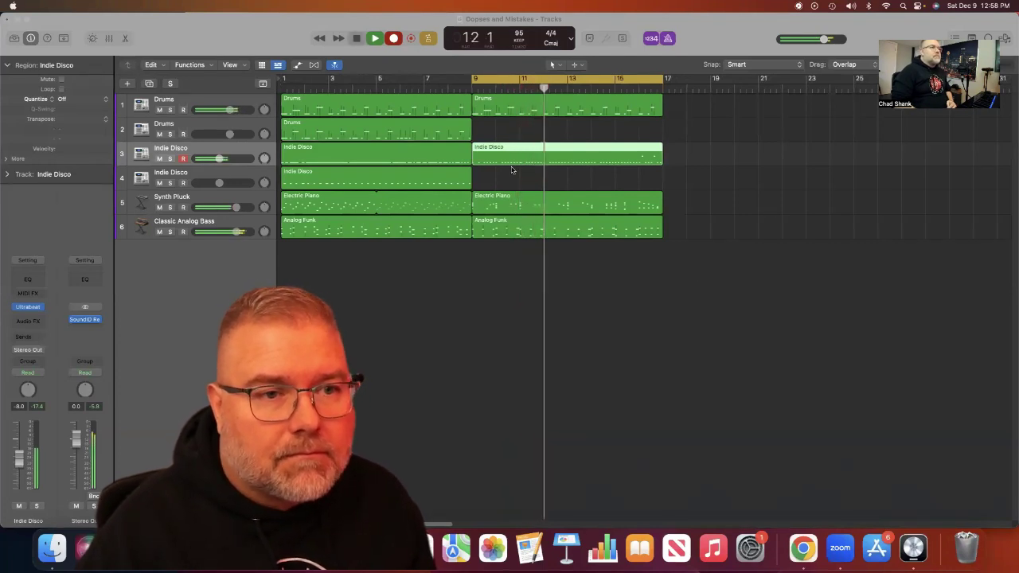
{"action": "left_click", "coordinate": [83, 100]}
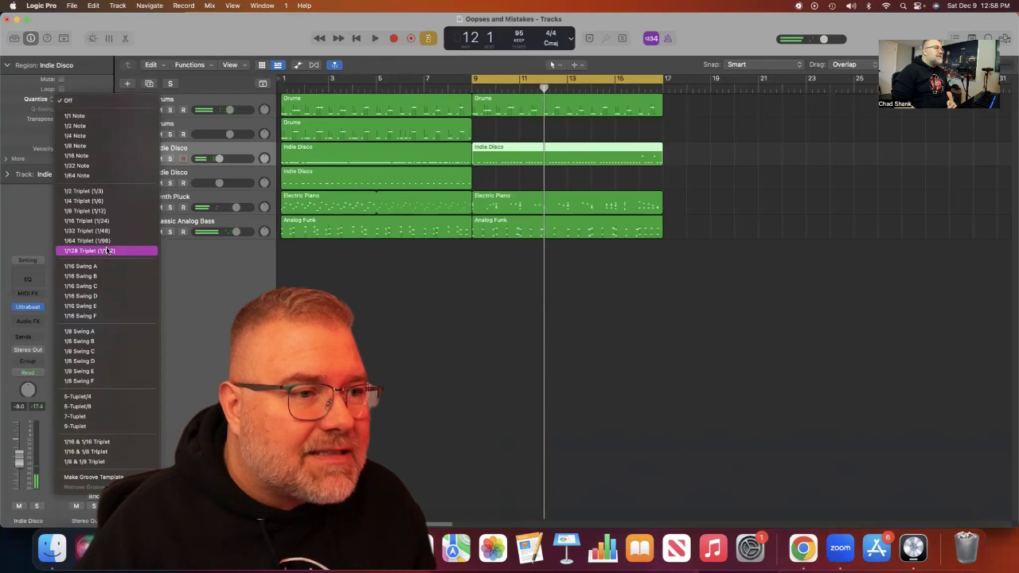
{"action": "left_click", "coordinate": [104, 276]}
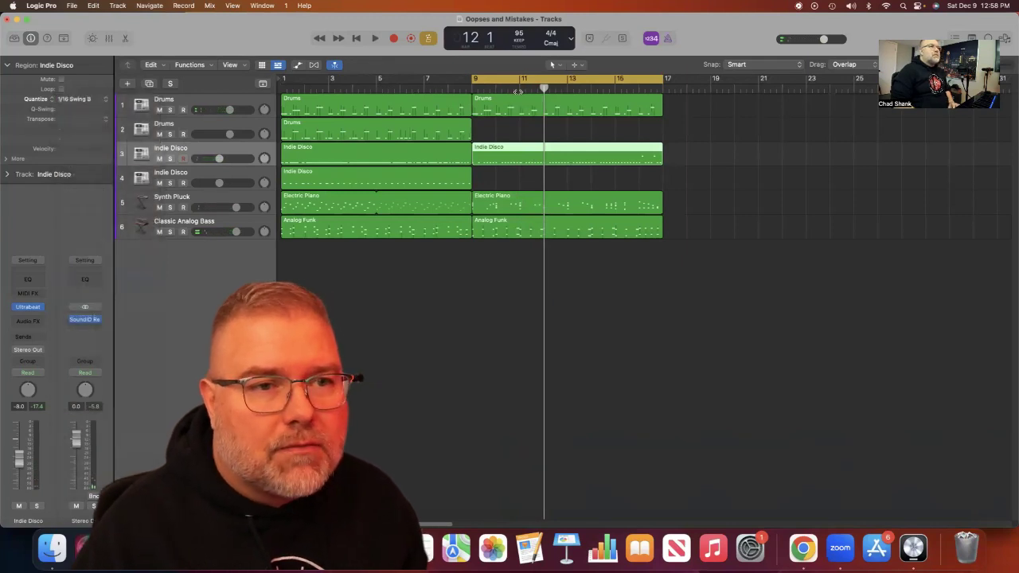
Play the second section from bar 9 with the quantized Indie Disco part and save the project.
{"action": "left_click", "coordinate": [469, 88]}
{"action": "key", "text": "space"}
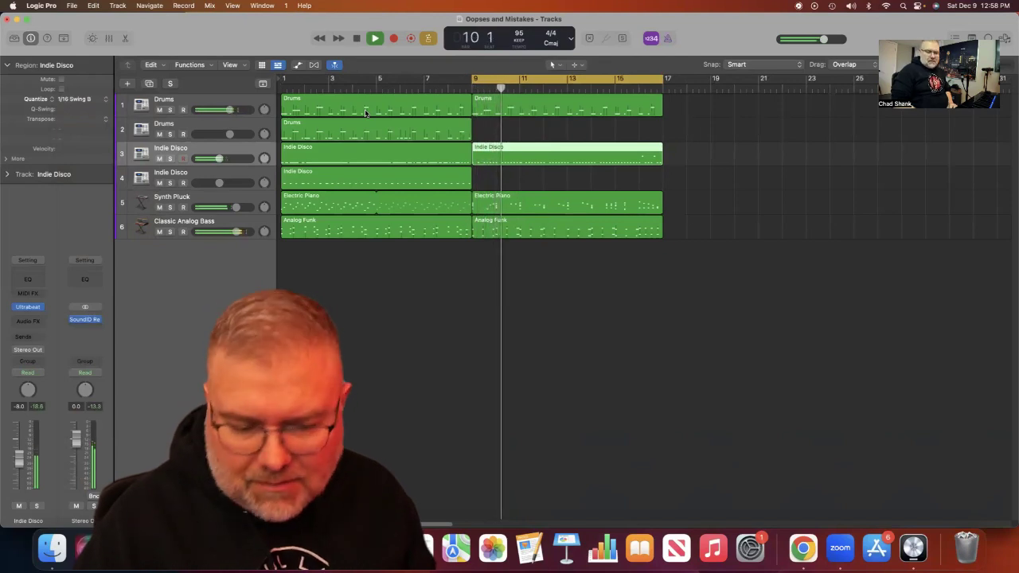
{"action": "left_click", "coordinate": [72, 6]}
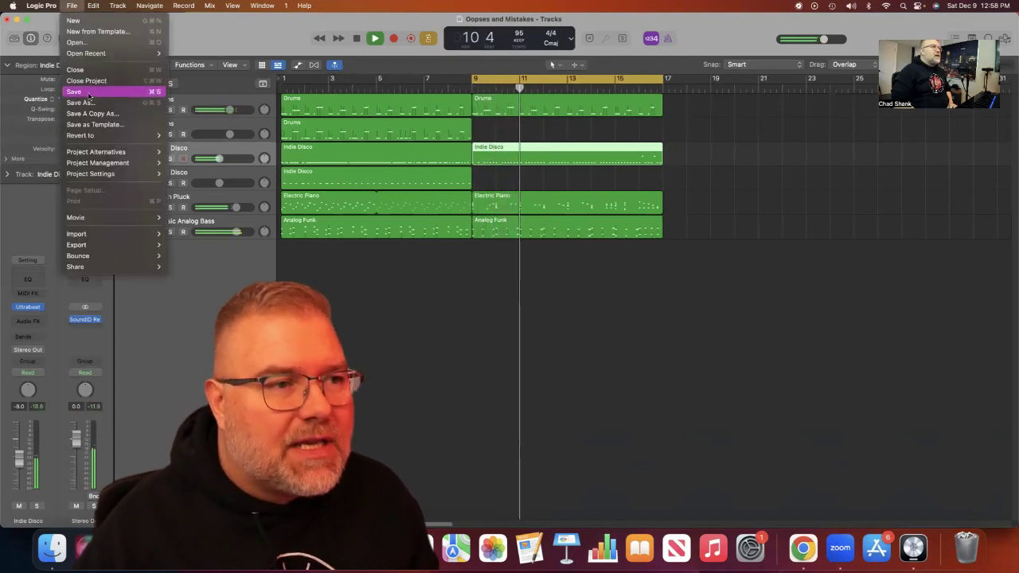
{"action": "left_click", "coordinate": [91, 97]}
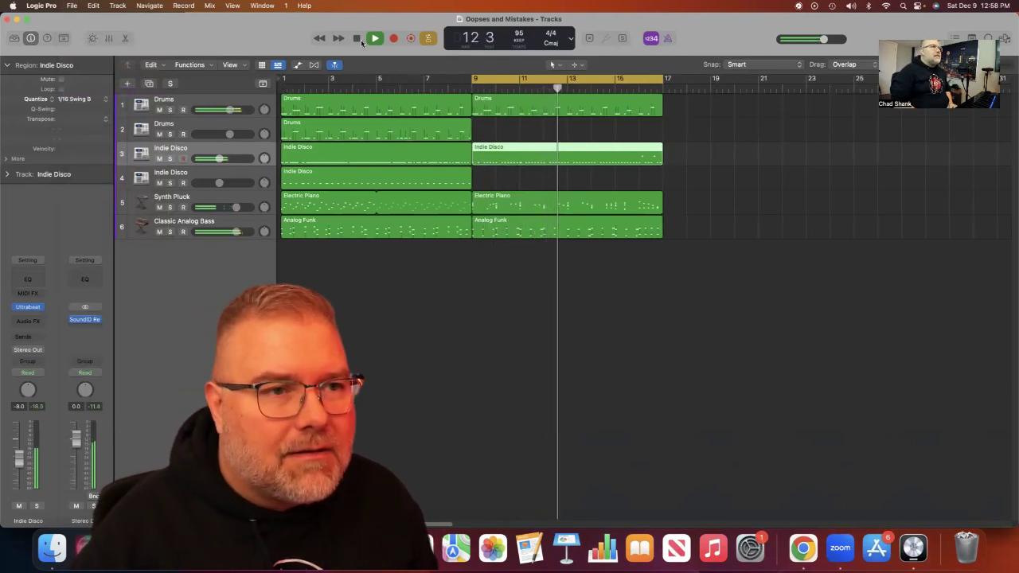
Extend the cycle range to bars 1 to 17, play the arrangement from bar 1, and save the project.
{"action": "key", "text": "space"}
{"action": "left_click_drag", "start_coordinate": [298, 83], "coordinate": [667, 87]}
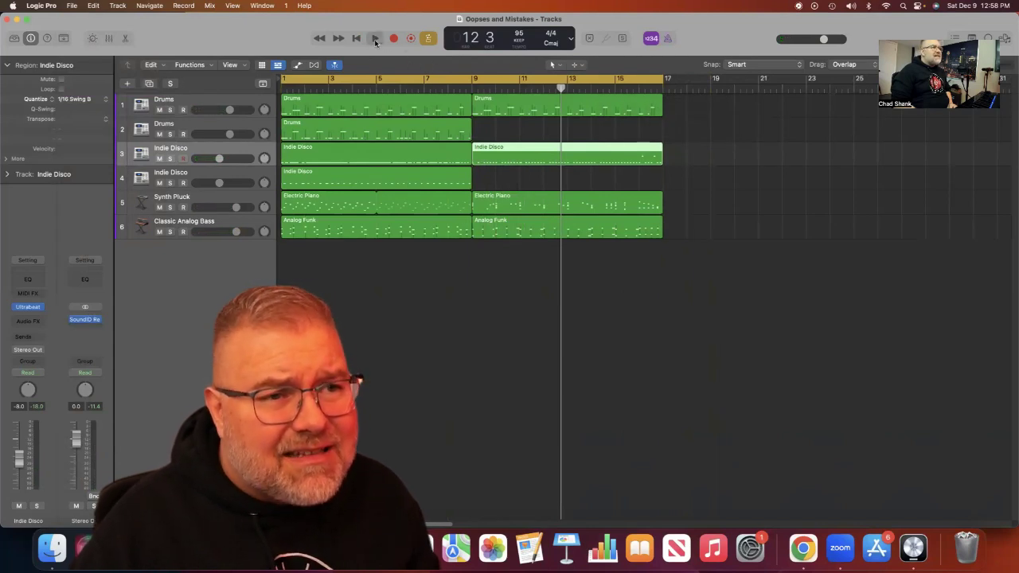
{"action": "left_click", "coordinate": [376, 38]}
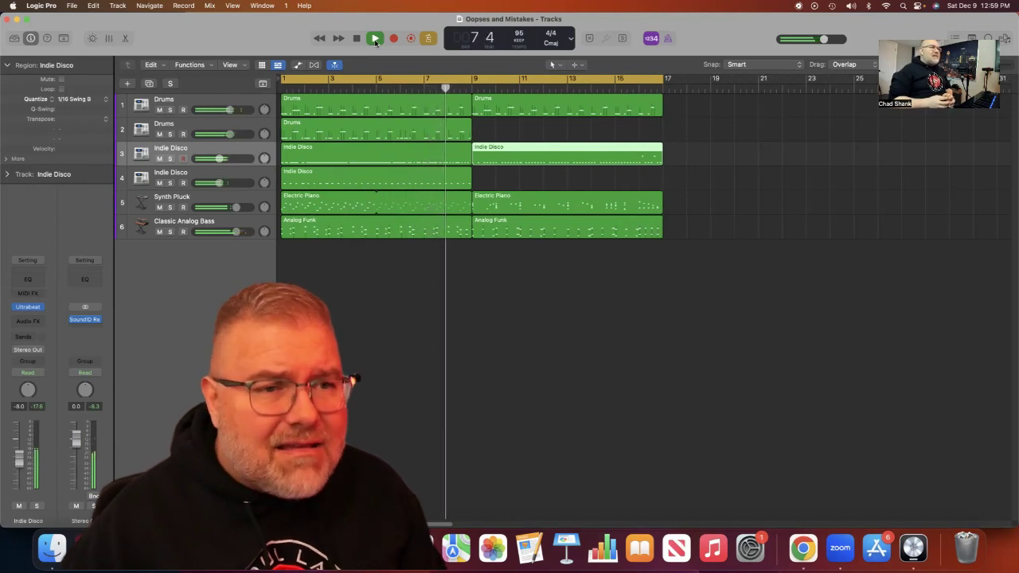
{"action": "left_click", "coordinate": [356, 38]}
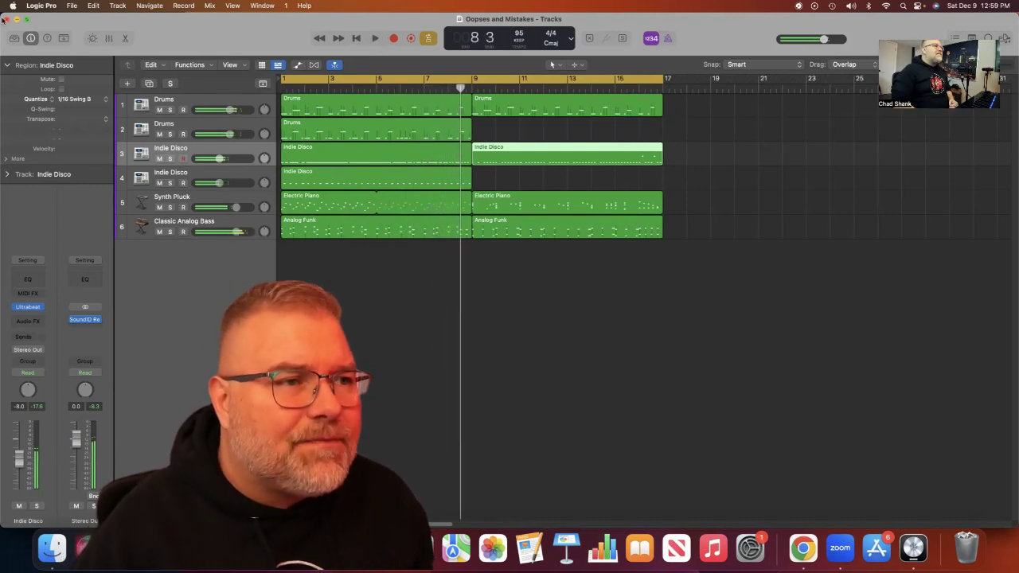
{"action": "left_click", "coordinate": [71, 6]}
{"action": "left_click", "coordinate": [87, 92]}
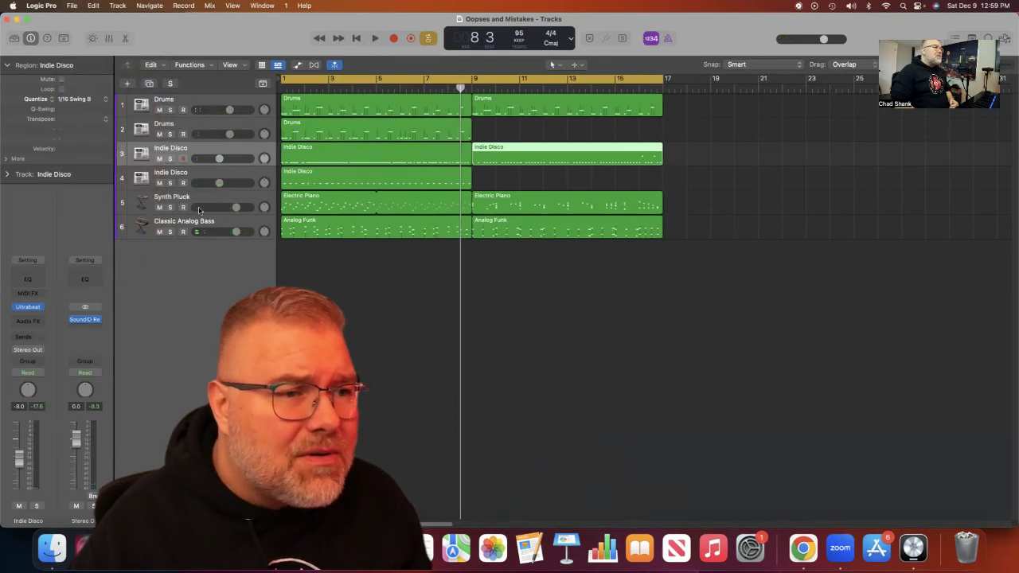
Add one software instrument track using Alchemy in stereo below the Classic Analog Bass track.
{"action": "left_click", "coordinate": [206, 225]}
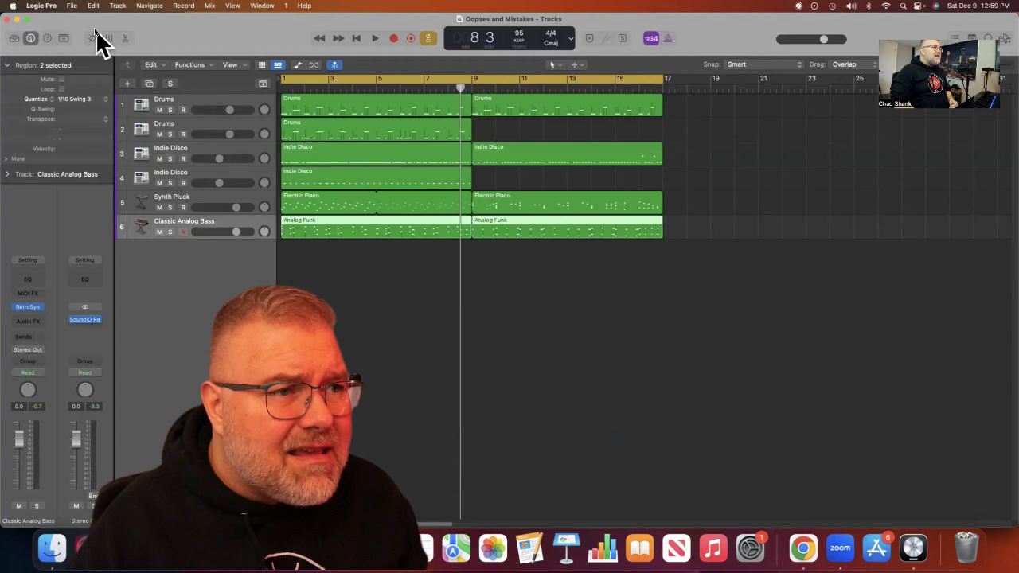
{"action": "left_click", "coordinate": [117, 6]}
{"action": "left_click", "coordinate": [125, 25]}
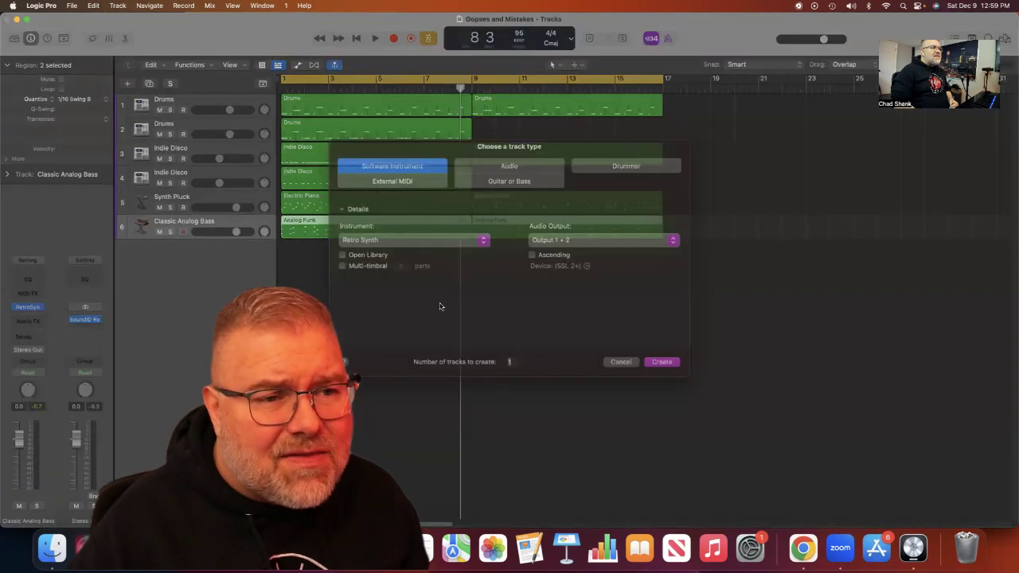
{"action": "left_click", "coordinate": [385, 252]}
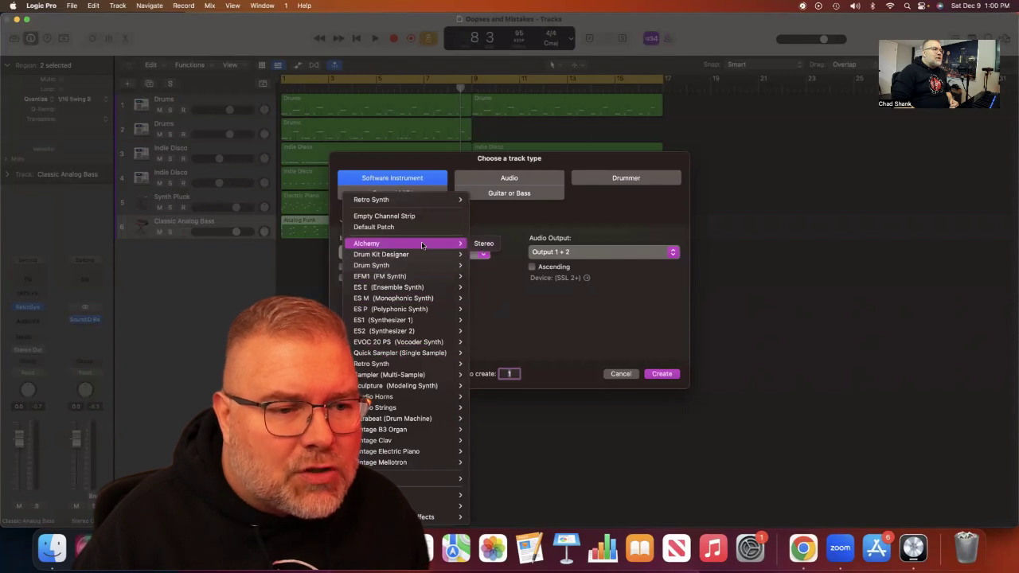
{"action": "left_click", "coordinate": [468, 244]}
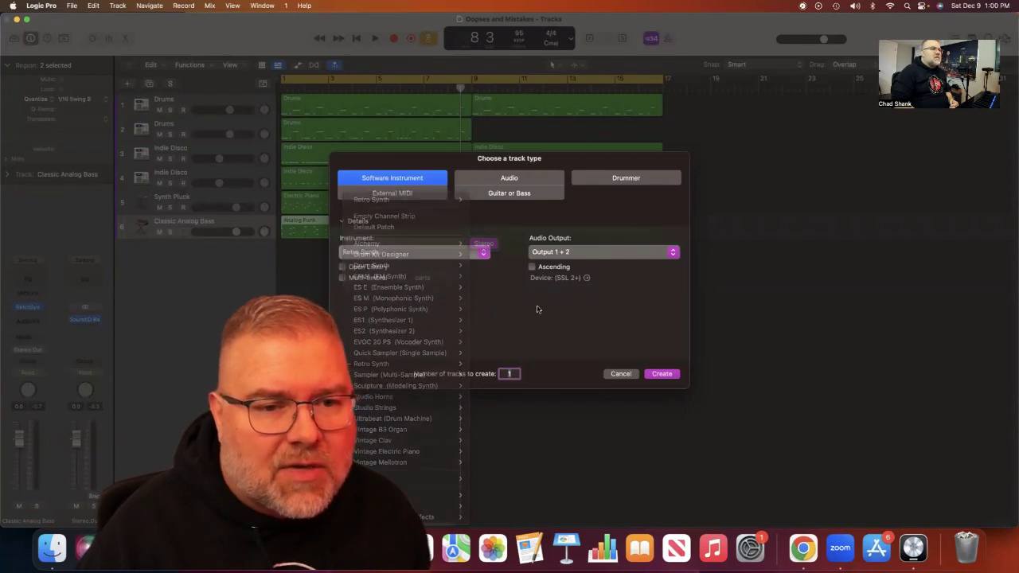
{"action": "left_click", "coordinate": [662, 374]}
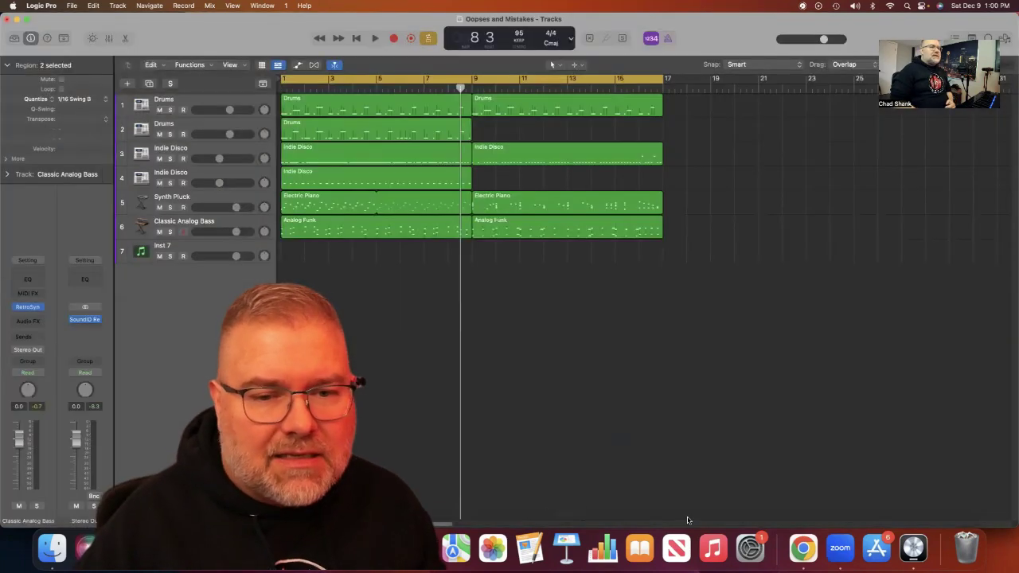